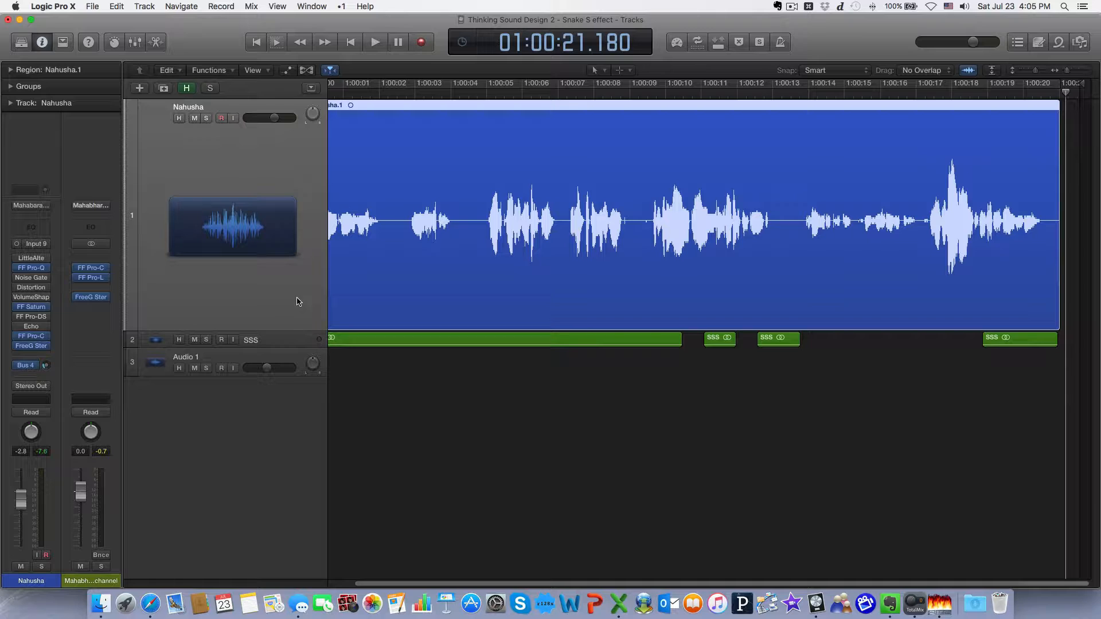
Play the opening of the Nahusha vocal twice from the project start
mouse_move(24, 307)
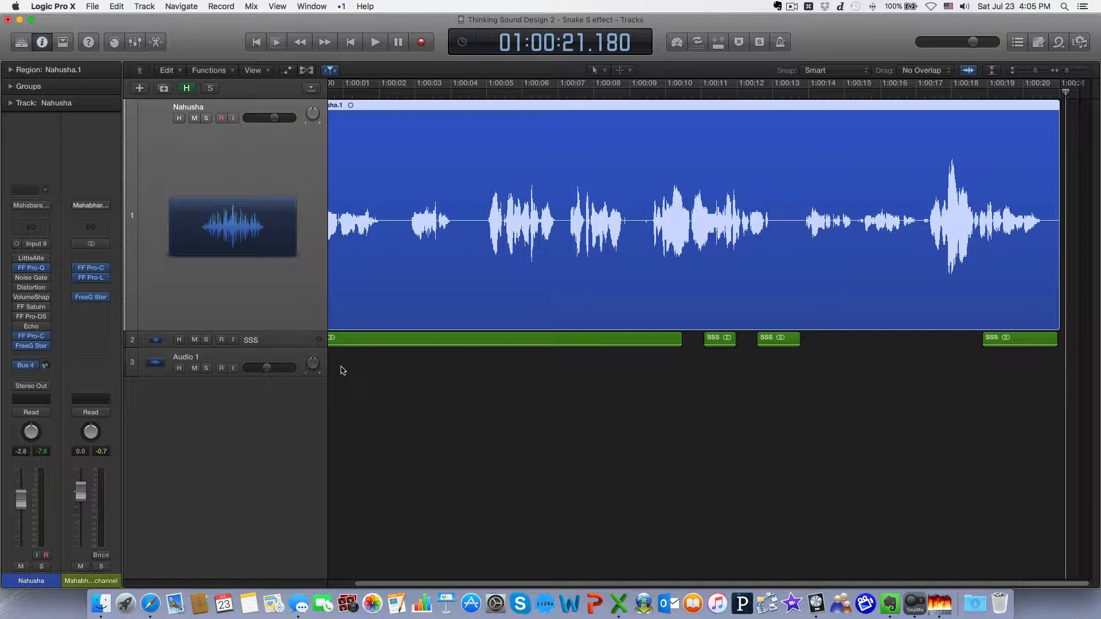
drag(484, 589, 448, 585)
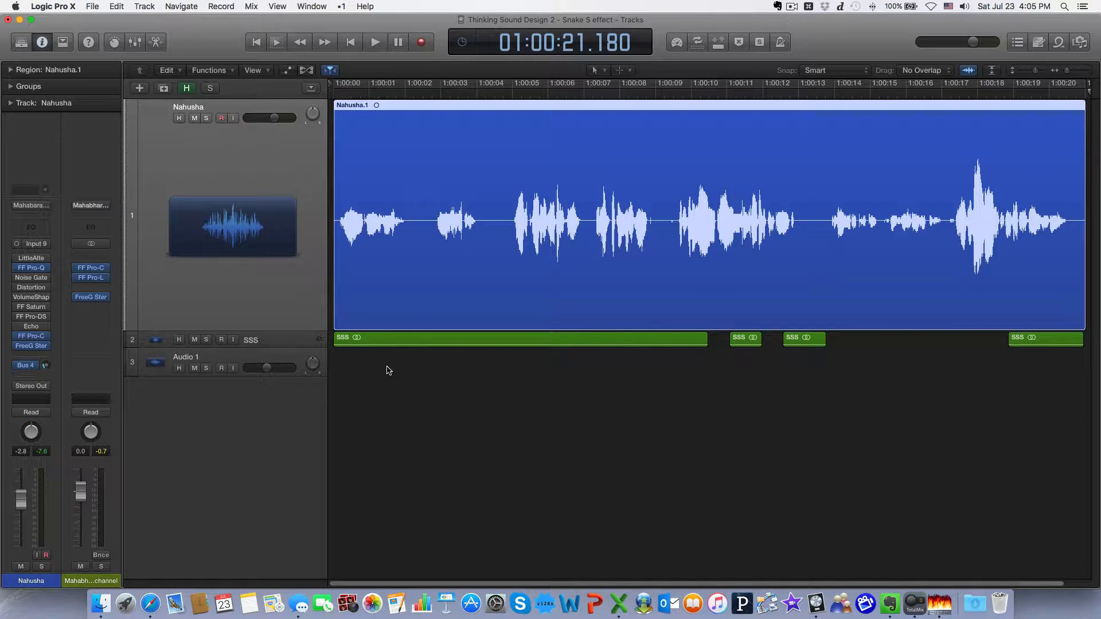
key(Return)
key(space)
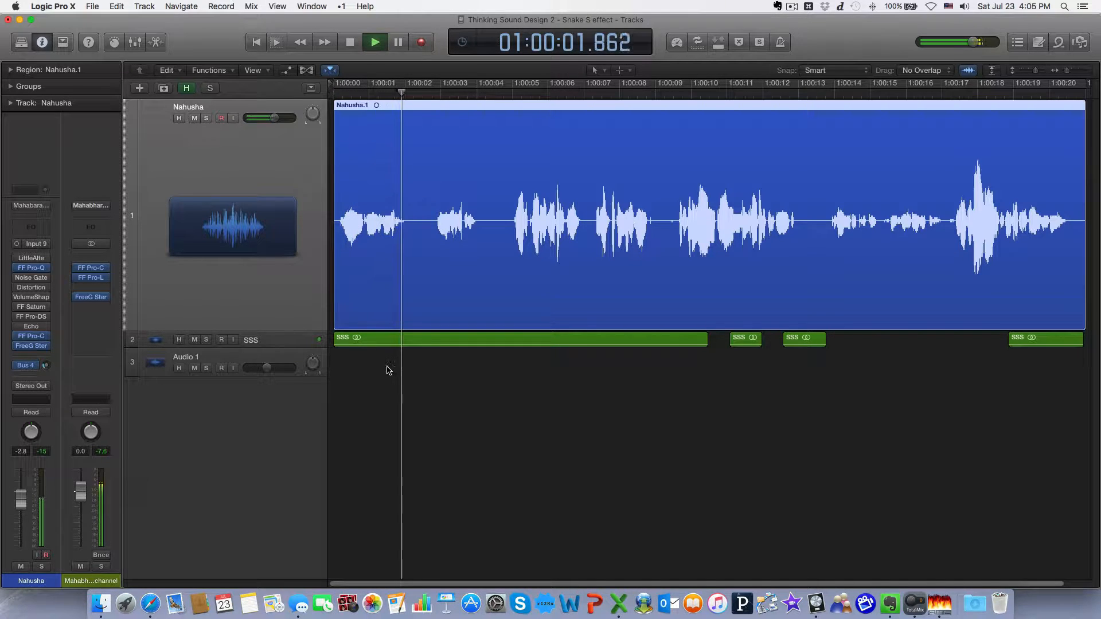
key(space)
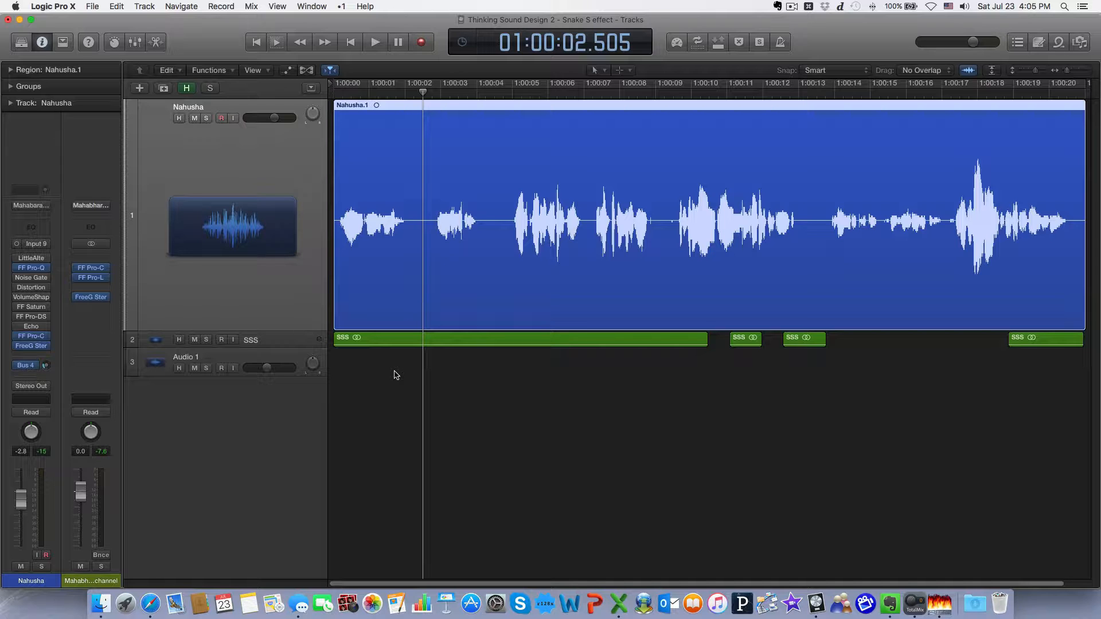
key(Return)
key(space)
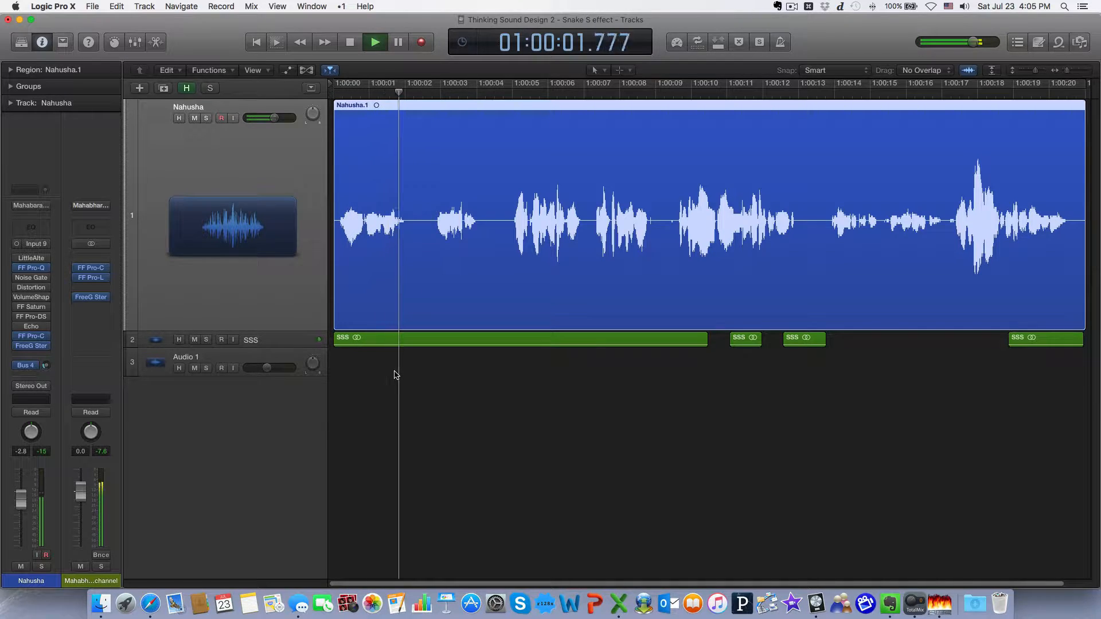
key(space)
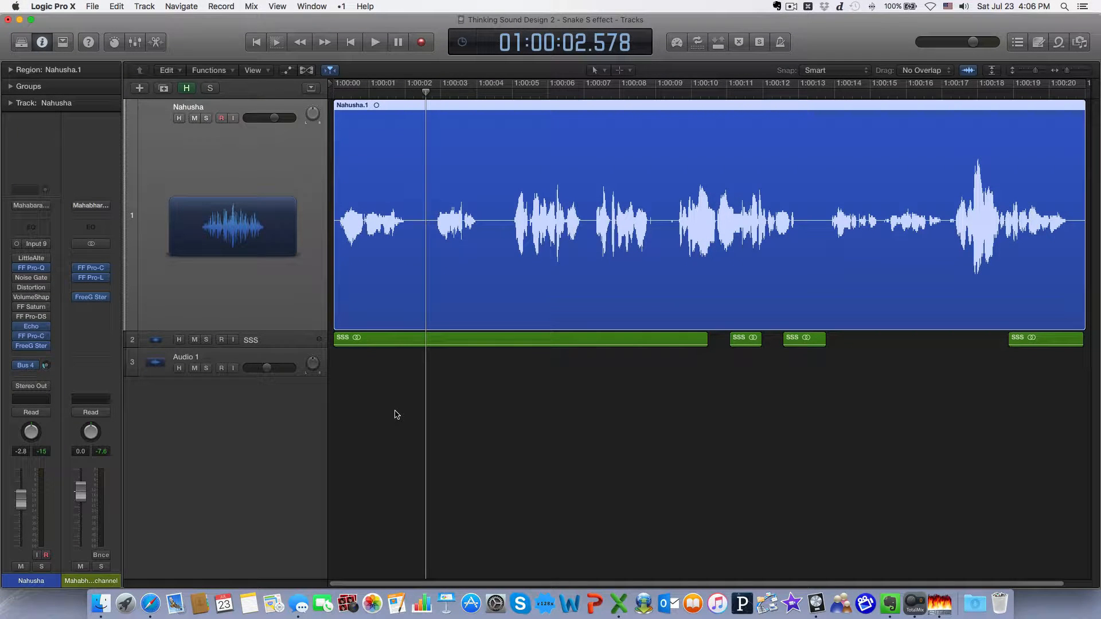
Replay the vocal from the project start with the Echo plug-in enabled on the Nahusha channel
key(Return)
key(space)
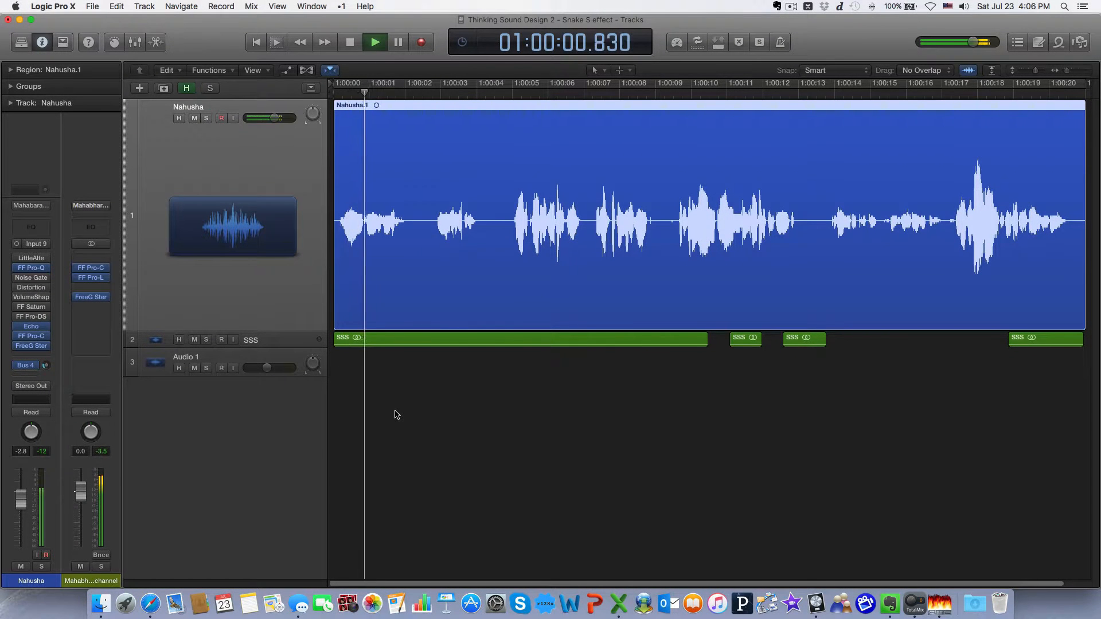
key(space)
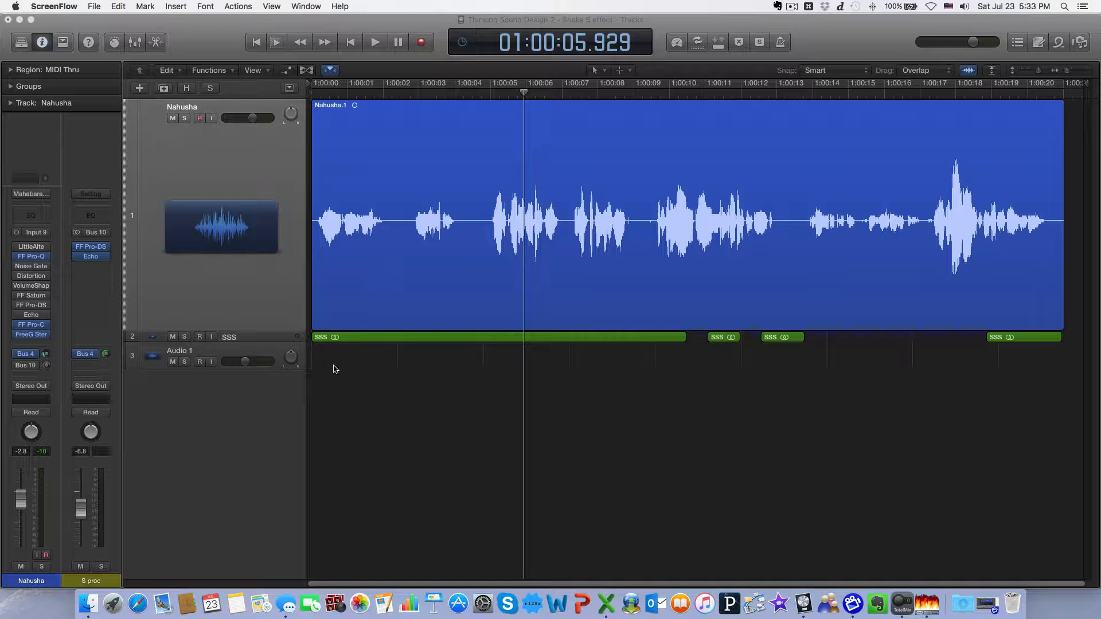
Marquee-select the tail of the first vocal phrase on the Nahusha track and audition the selection
drag(310, 382, 468, 123)
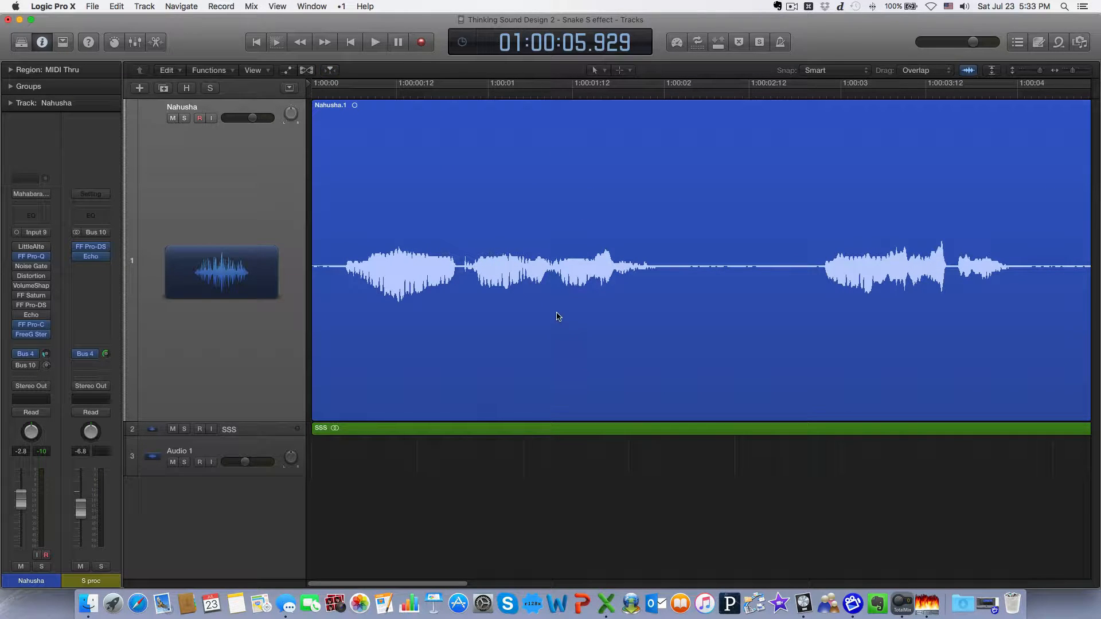
drag(554, 310, 671, 321)
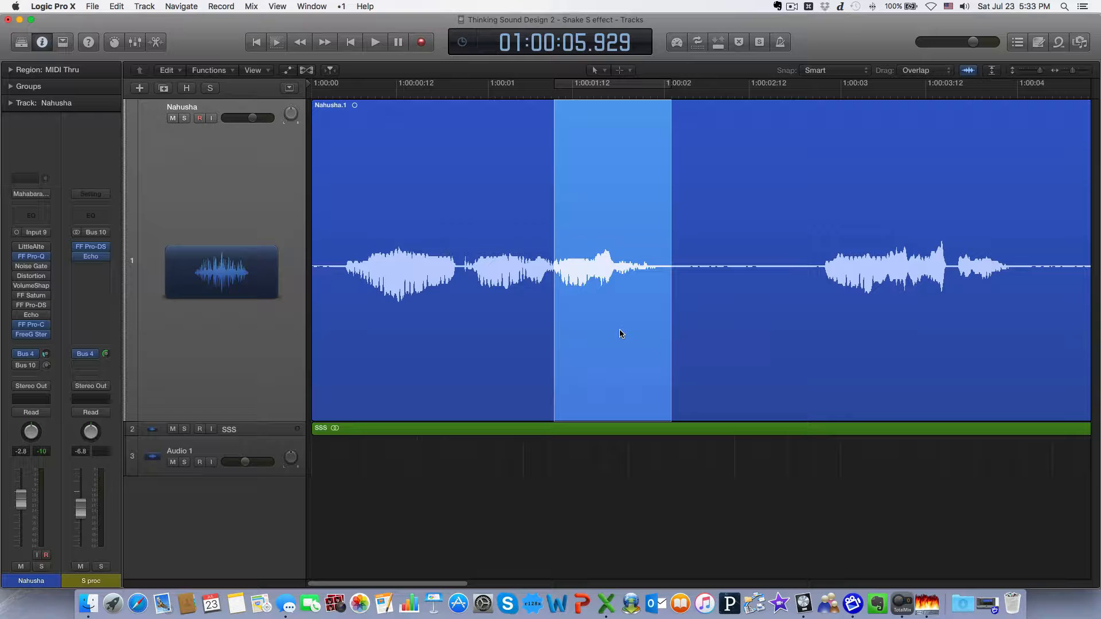
key(space)
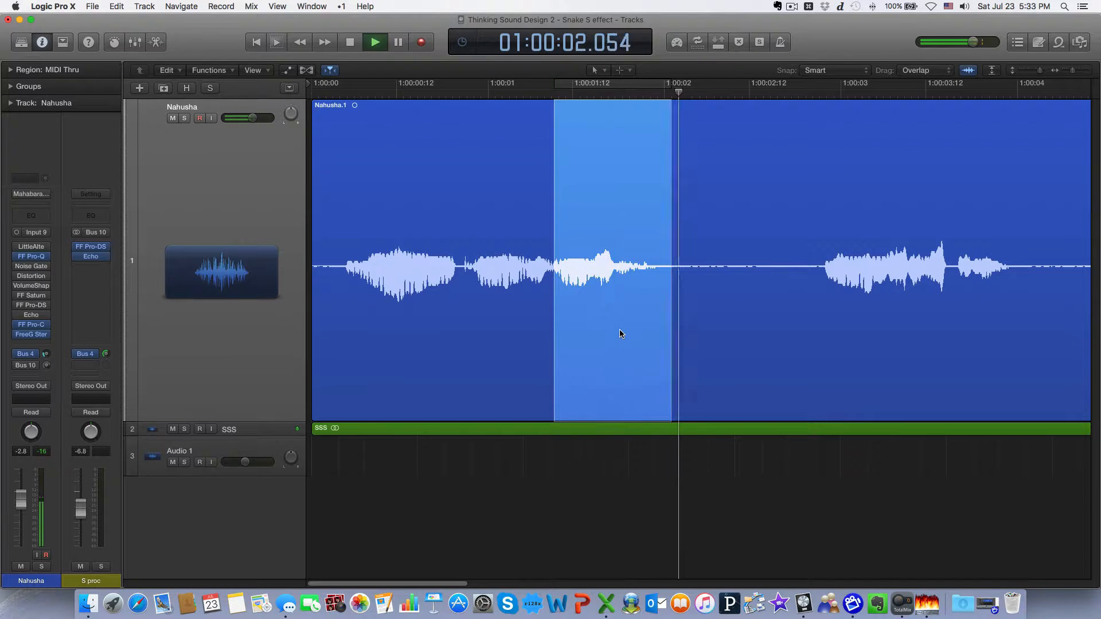
key(space)
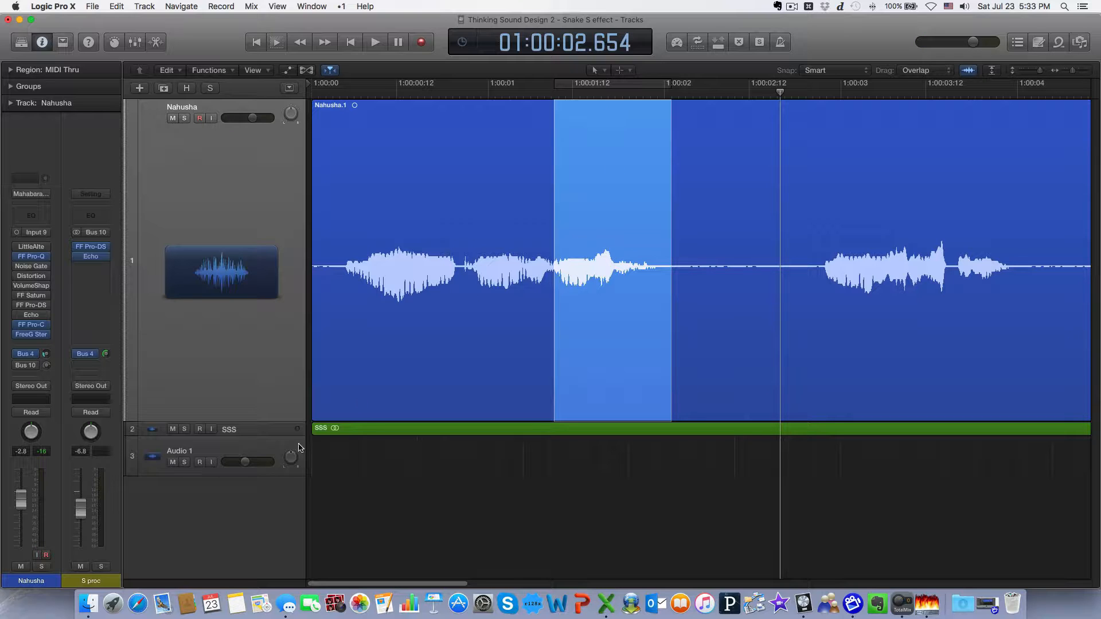
Split the Nahusha region at the marquee selection and copy that piece to the Audio 1 track at the same time position
click(247, 448)
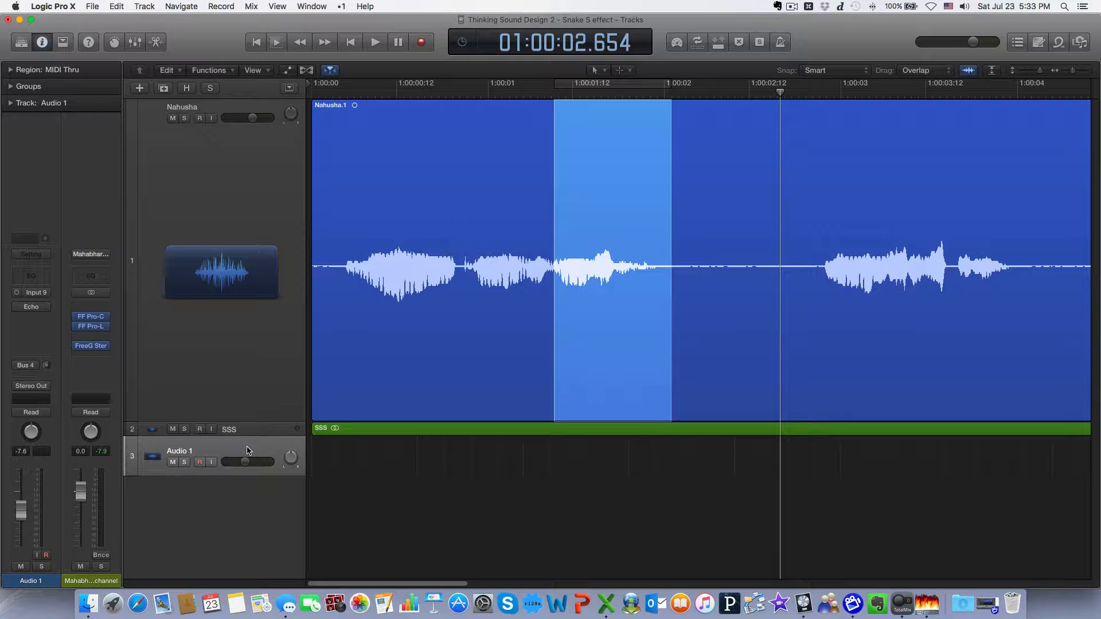
click(268, 339)
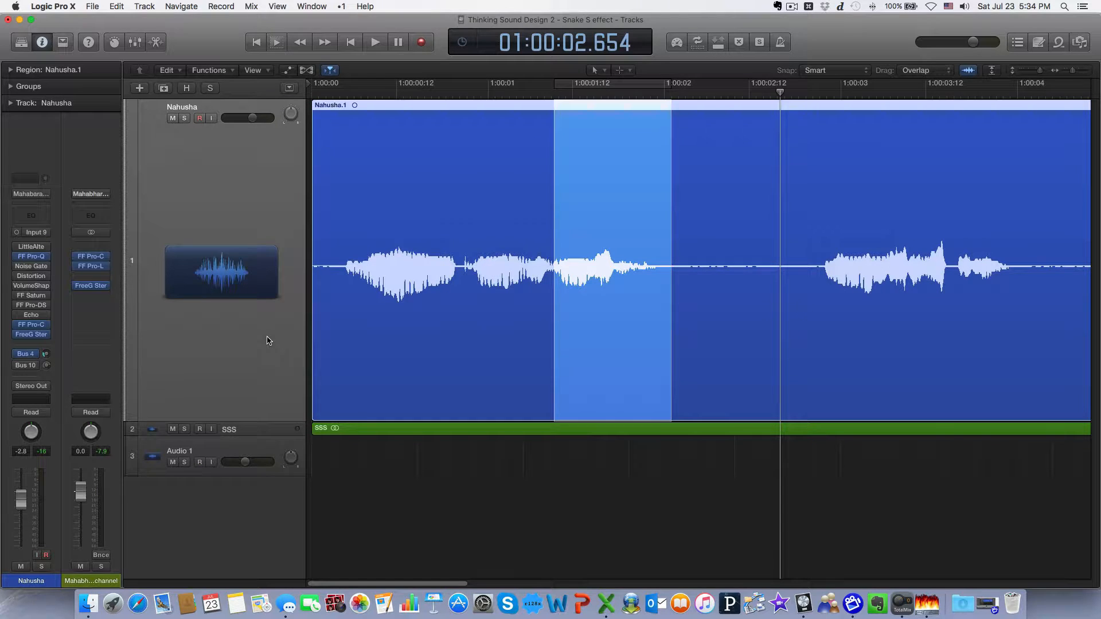
click(608, 120)
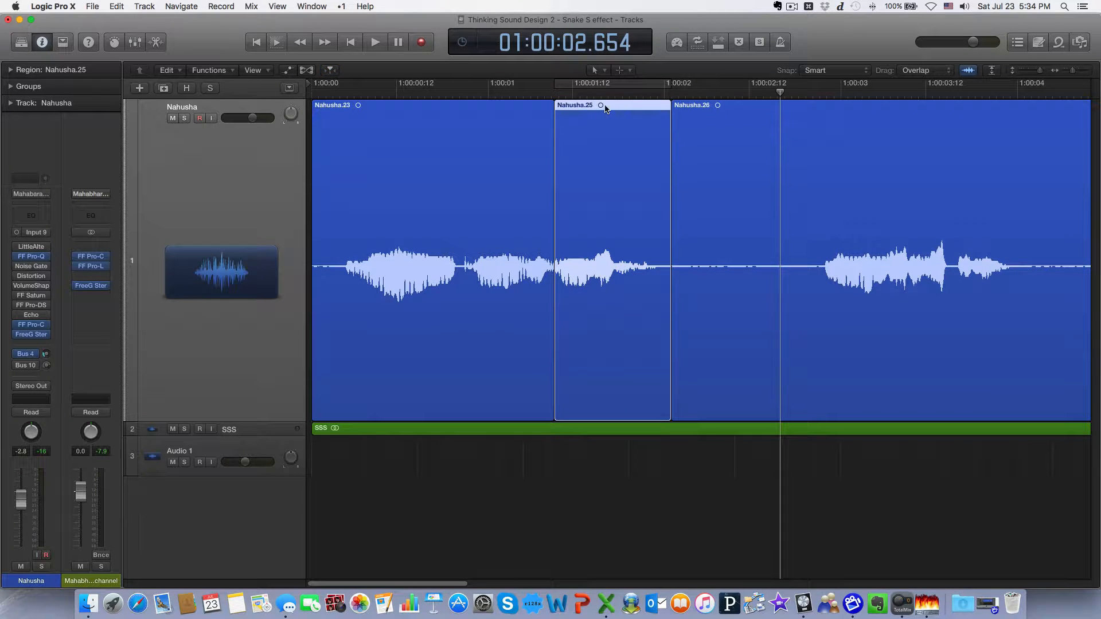
drag(606, 108, 620, 451)
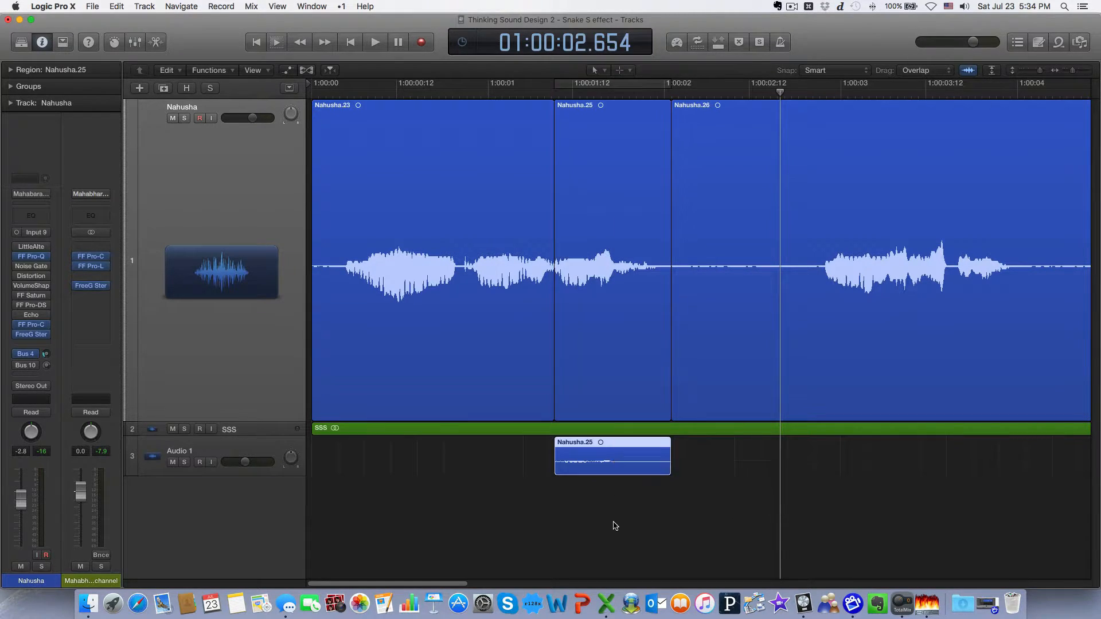
Join the three pieces on the Nahusha track back into one region
click(504, 366)
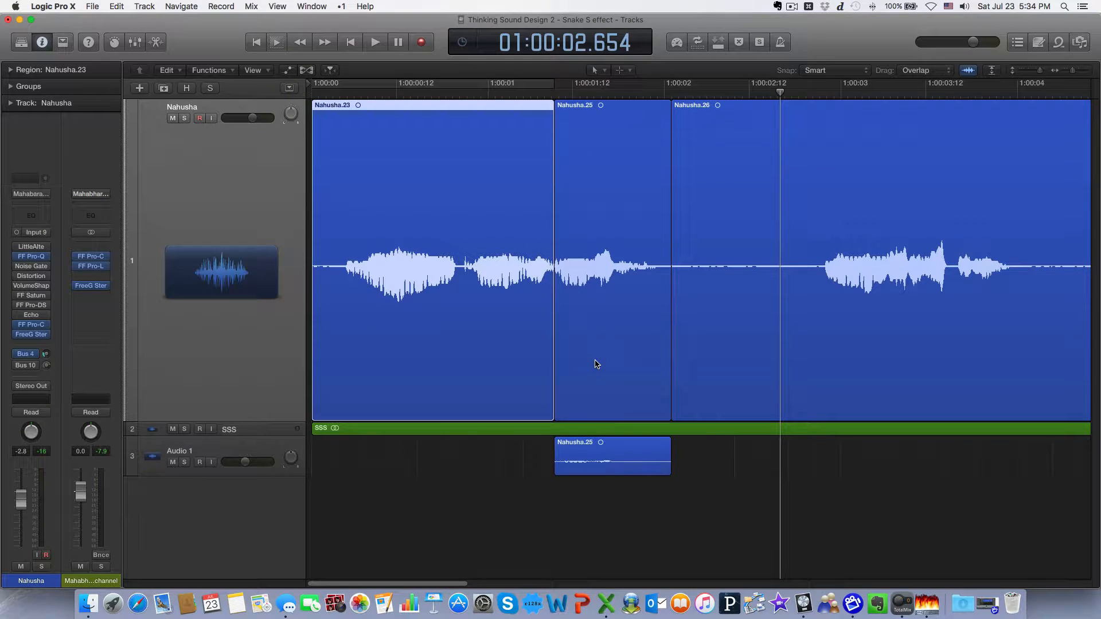
shift+click(597, 364)
shift+click(704, 372)
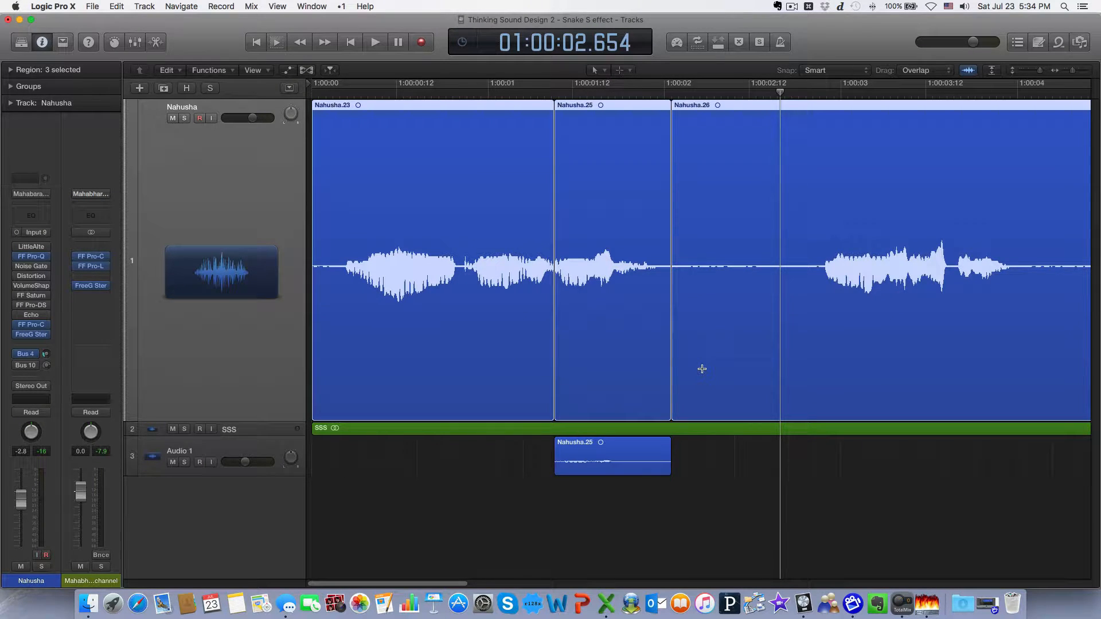
key(super+j)
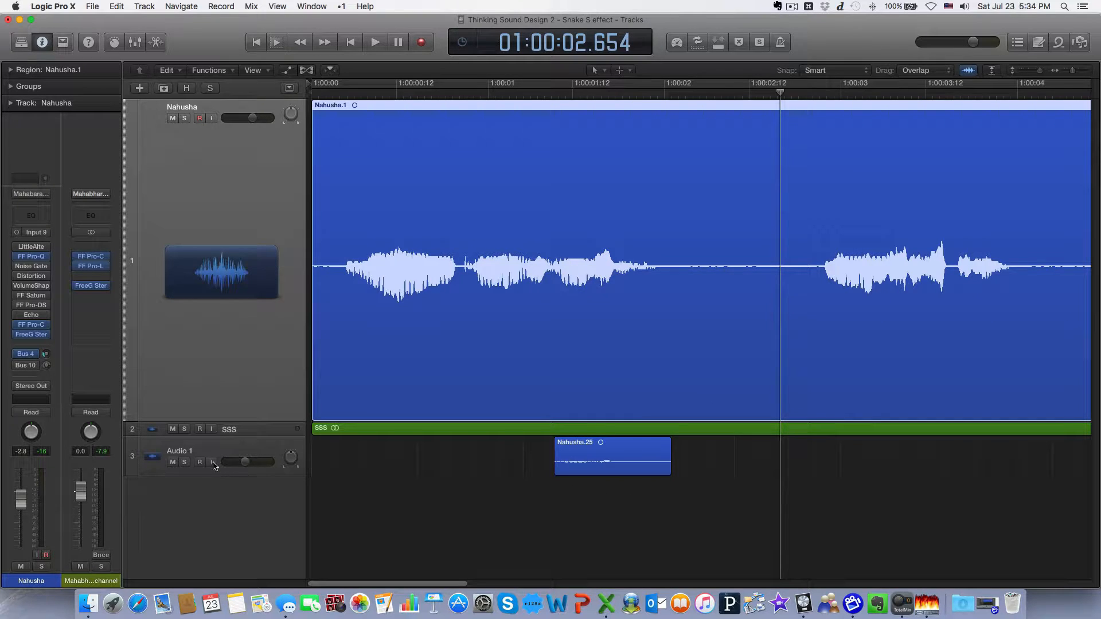
Solo the Audio 1 track and audition the copied region
click(186, 463)
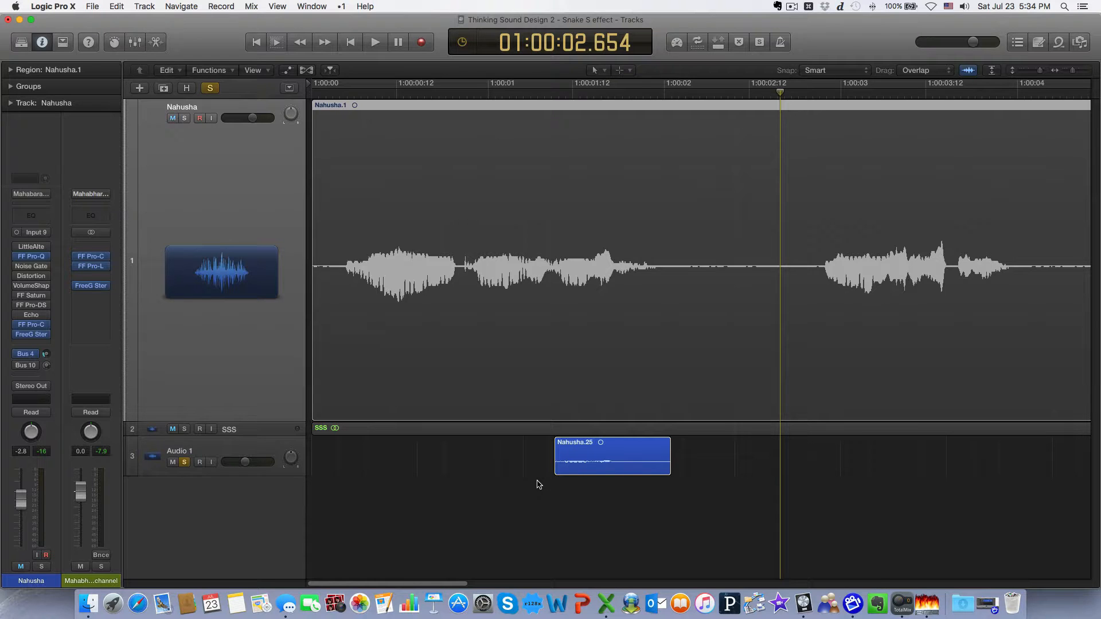
drag(538, 483, 806, 486)
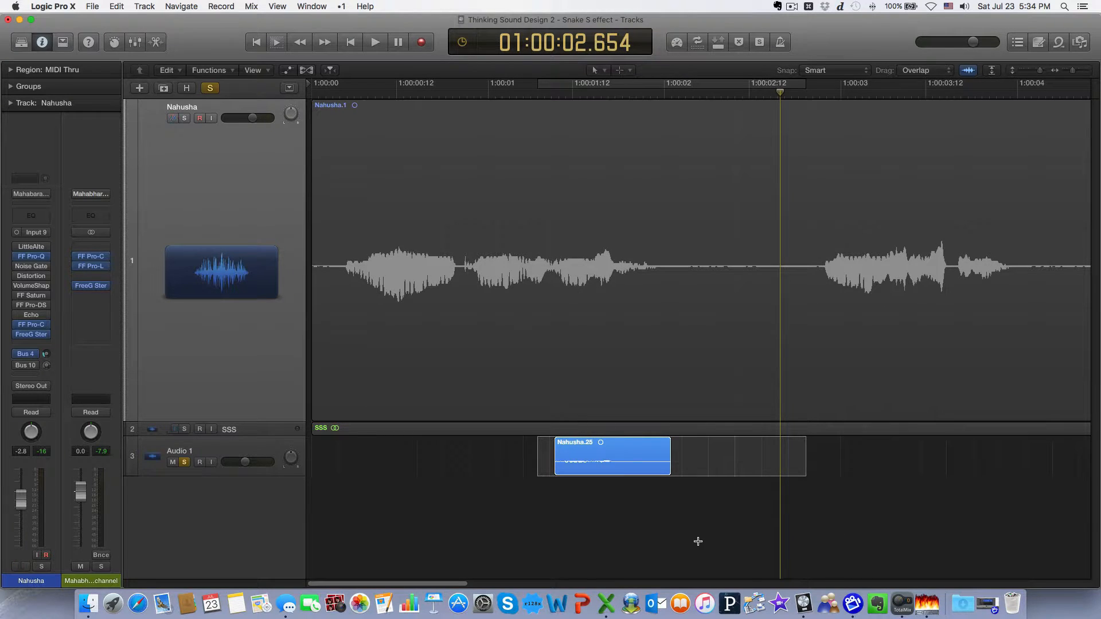
key(space)
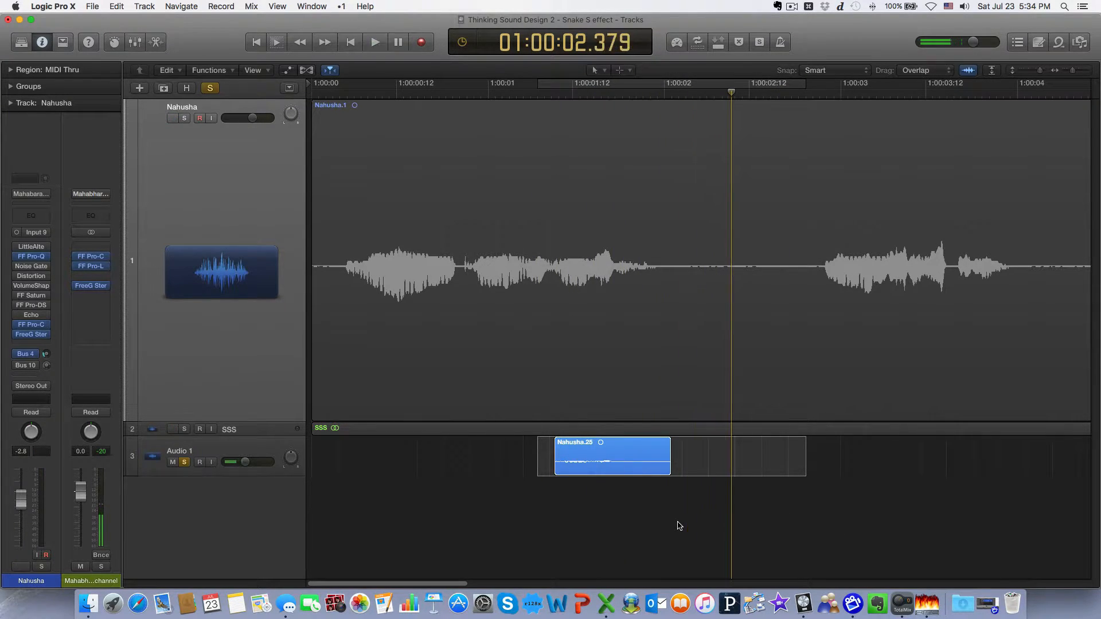
click(615, 511)
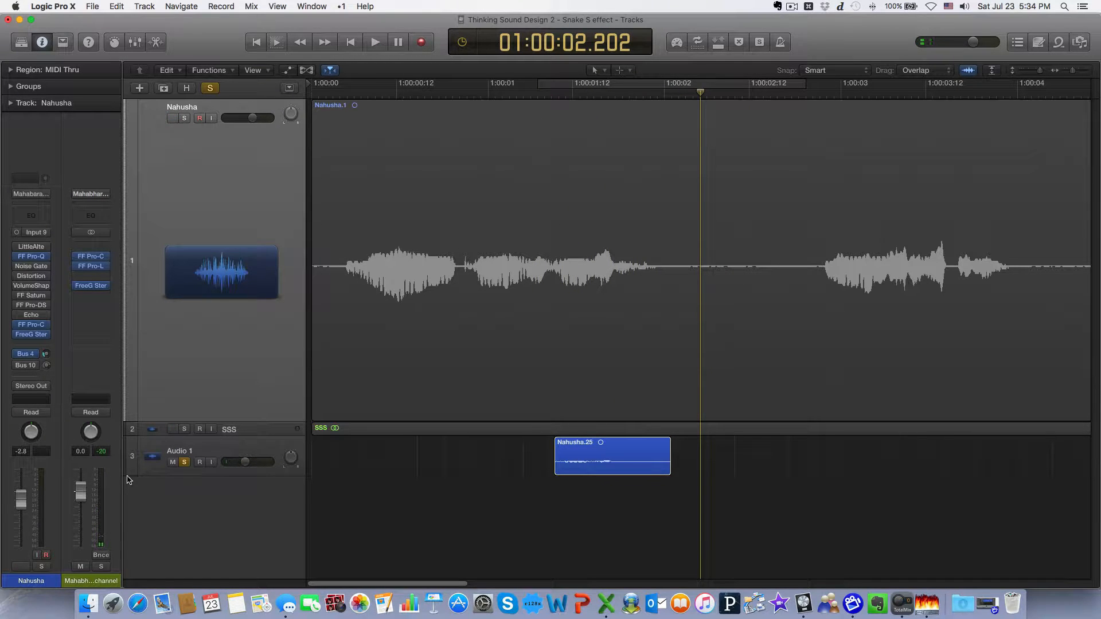
Enlarge the Audio 1 track's height, trim a sliver off the start of the copied region and audition it
drag(127, 481, 153, 535)
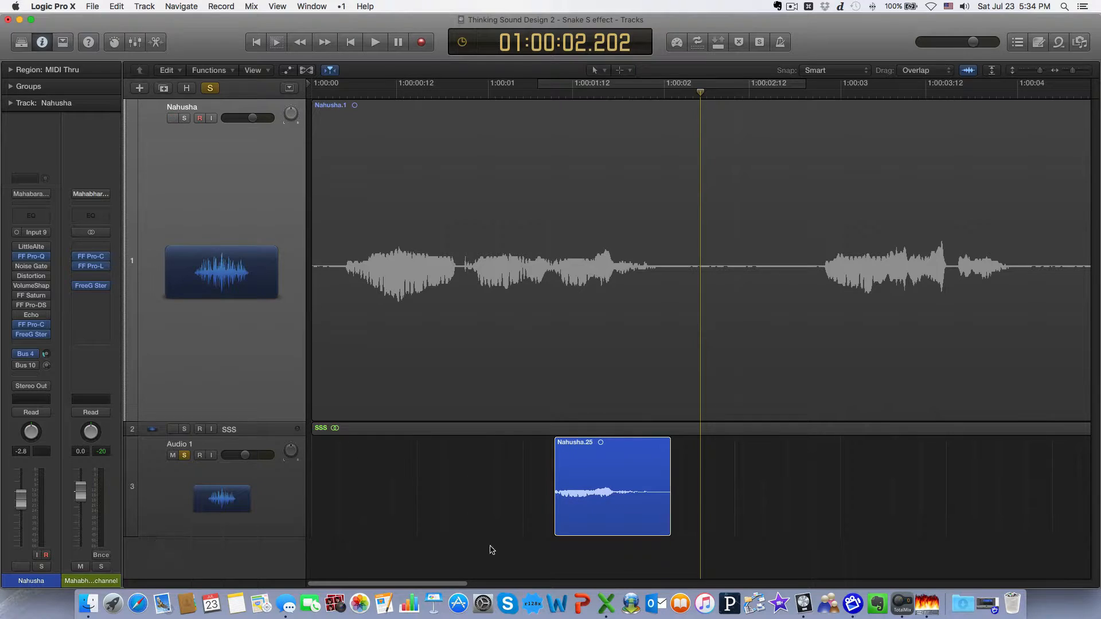
click(558, 535)
drag(558, 535, 779, 536)
key(space)
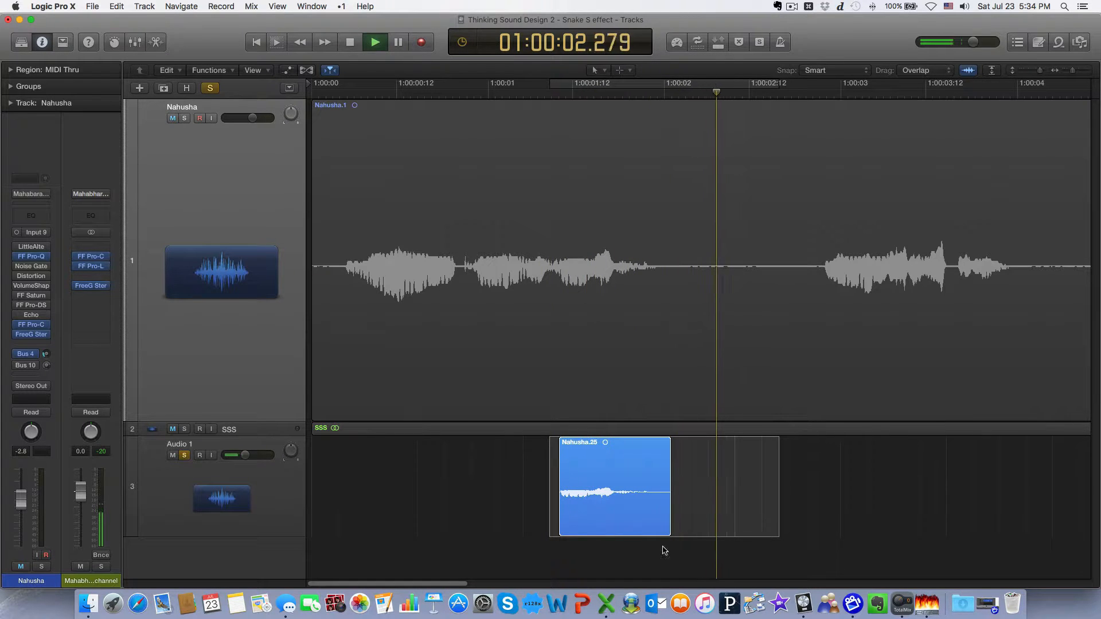
key(space)
key(space)
key(space)
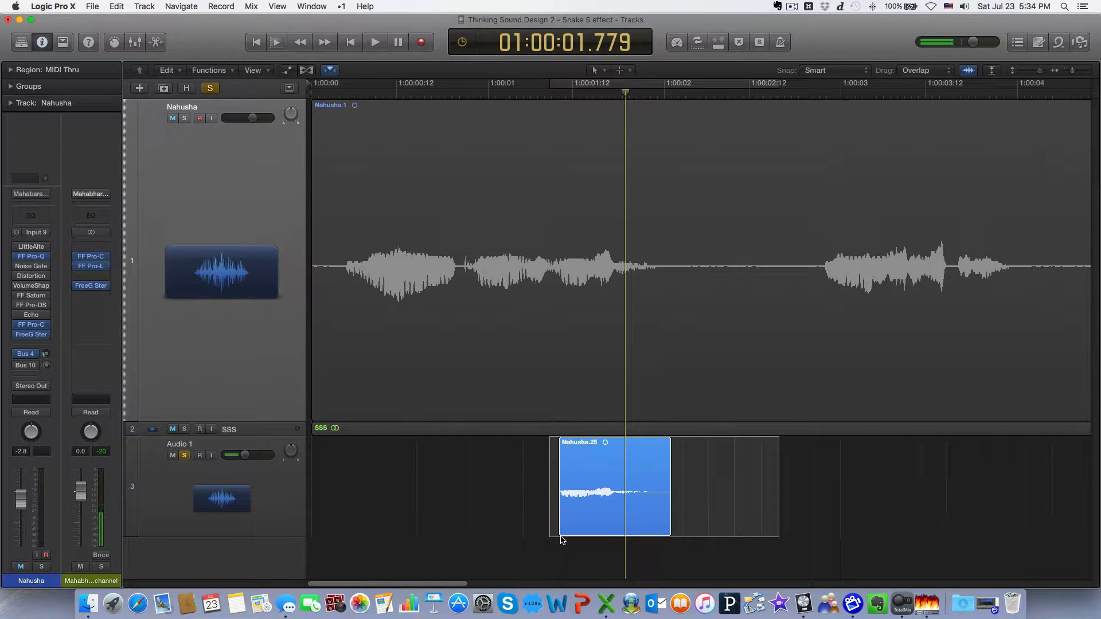
Trim the start of the Audio 1 region further in, to just before the last waveform peak, and audition the remainder
click(561, 537)
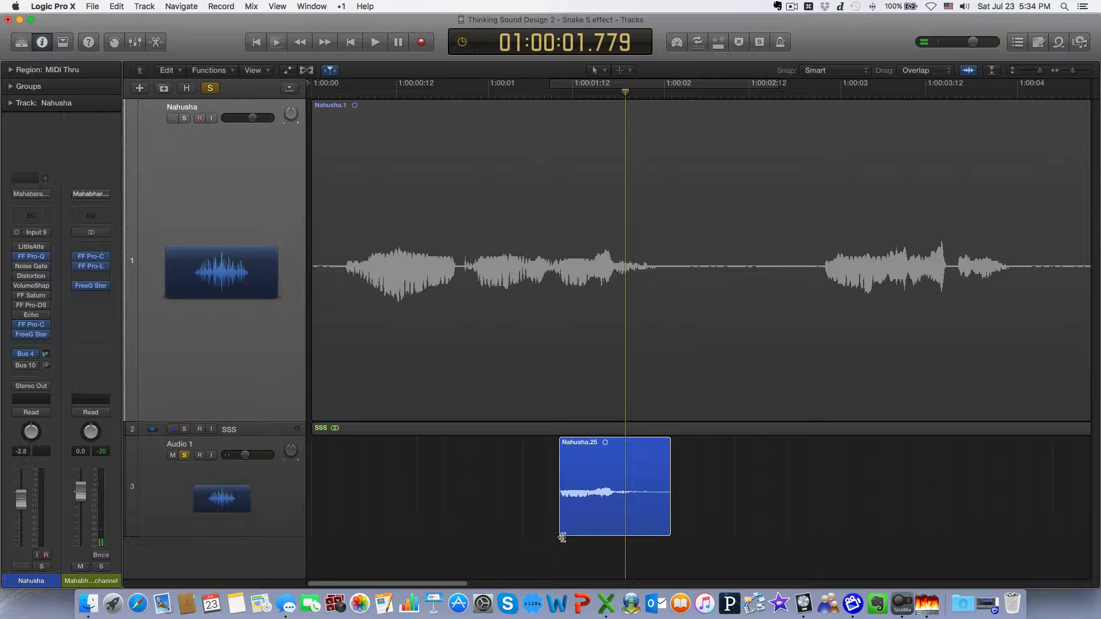
drag(563, 535, 755, 534)
click(588, 535)
key(space)
key(space)
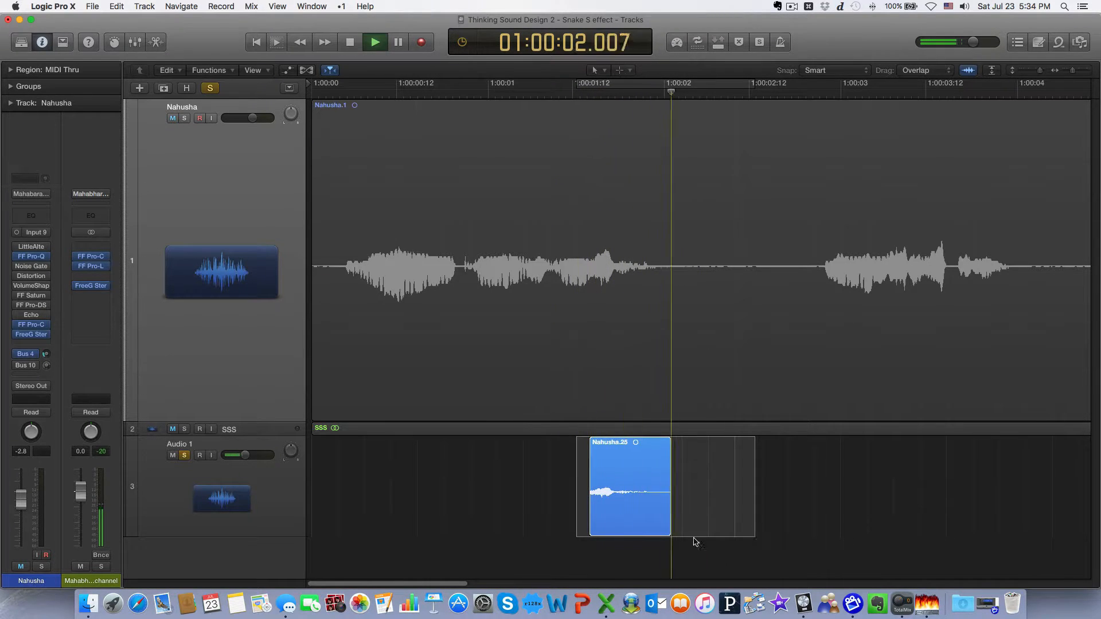
click(652, 558)
key(space)
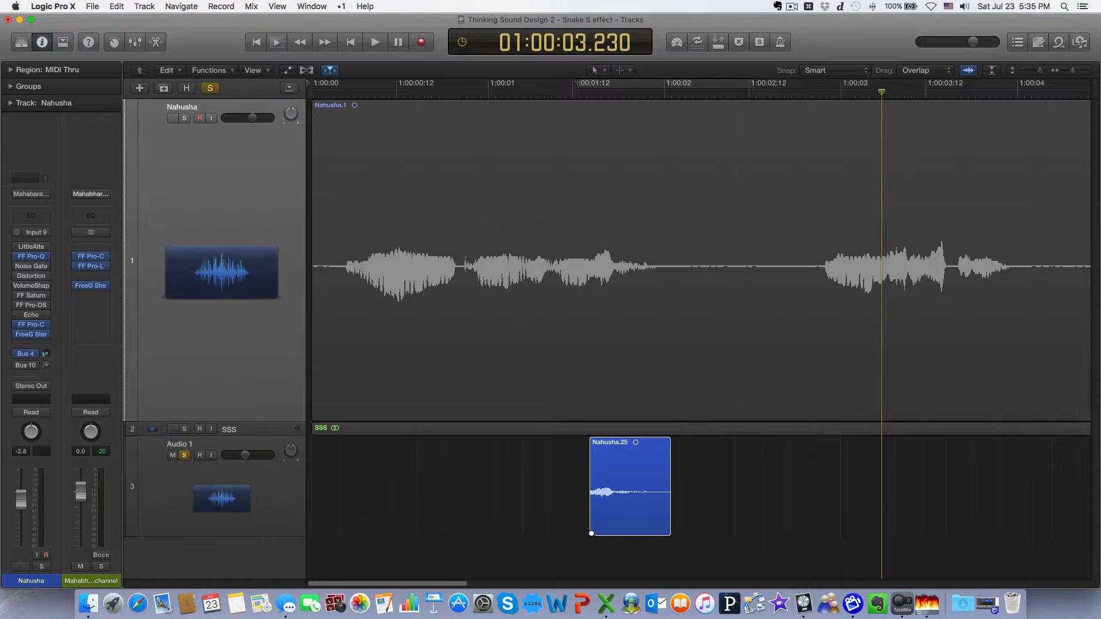
Fine-trim the Audio 1 region's start by a small amount and listen to the shortened clip
scroll(592, 534, up, 5)
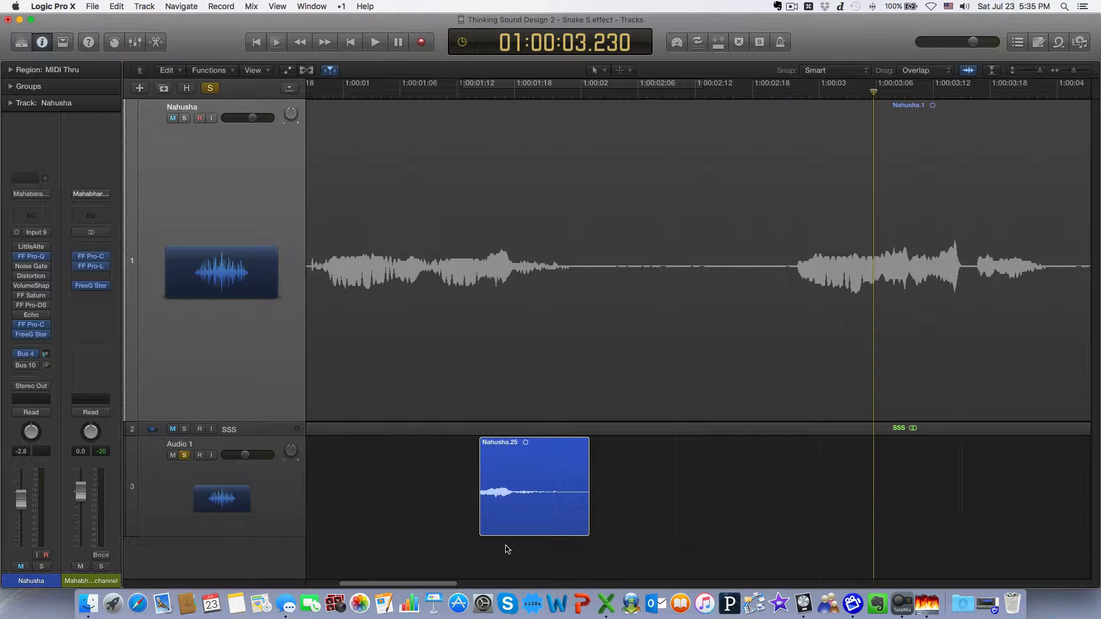
drag(486, 533, 841, 548)
key(space)
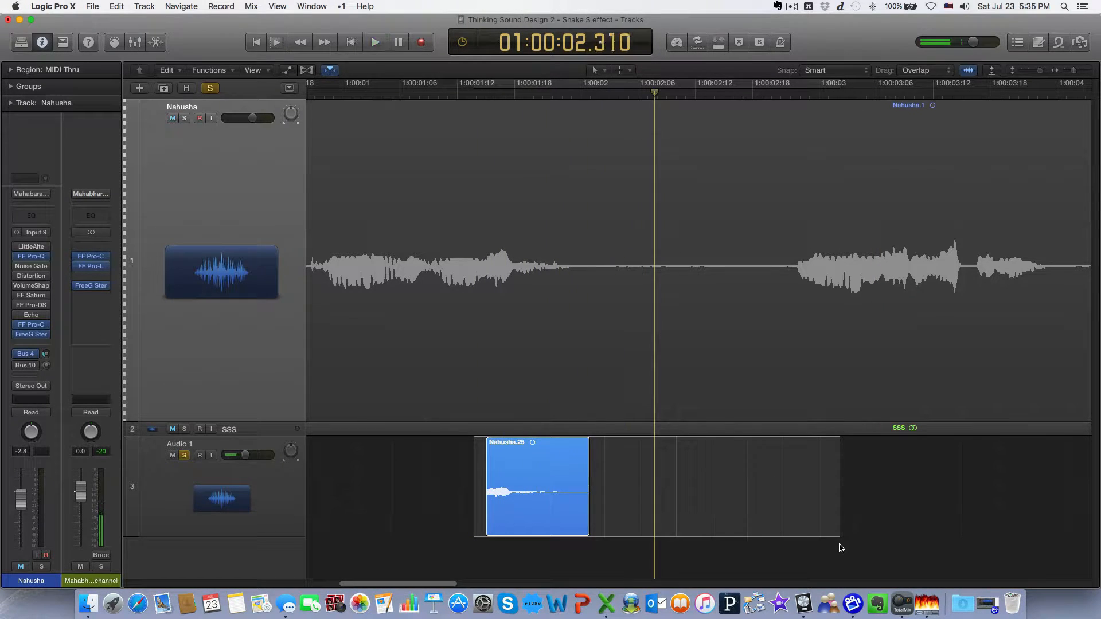
key(space)
key(space)
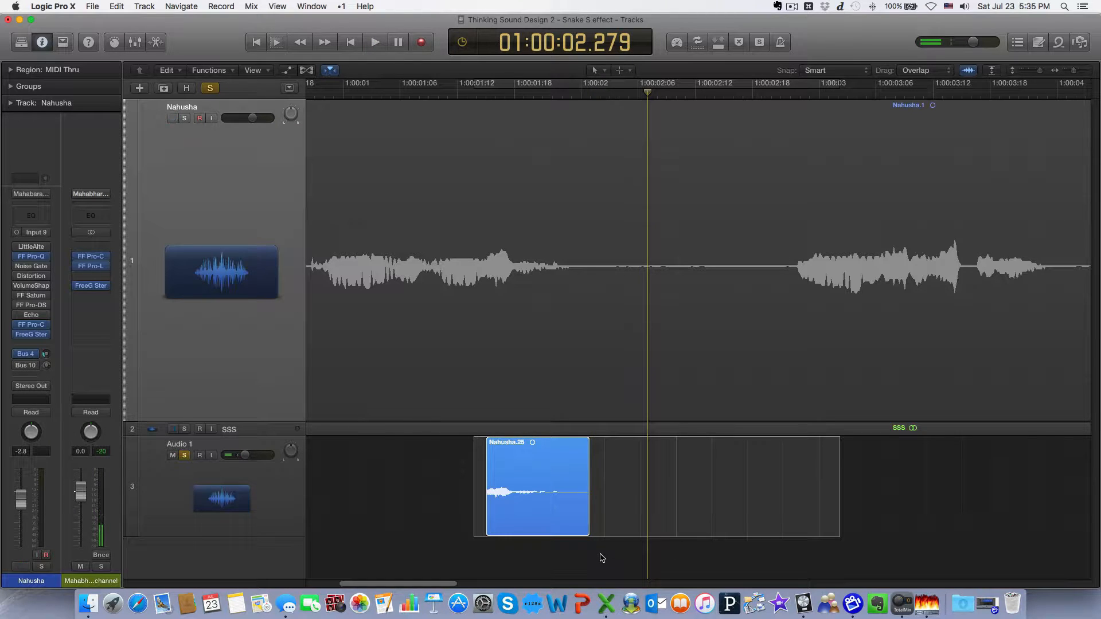
Shorten the Audio 1 region from its end, removing about half its length, and audition the result
click(591, 544)
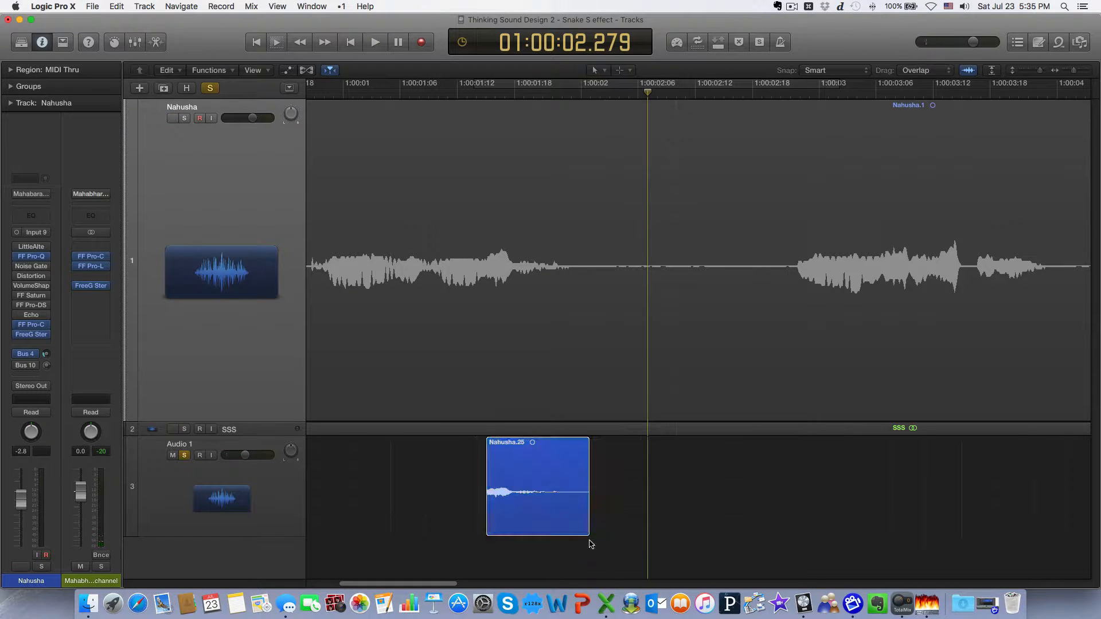
drag(587, 534, 660, 539)
key(space)
key(space)
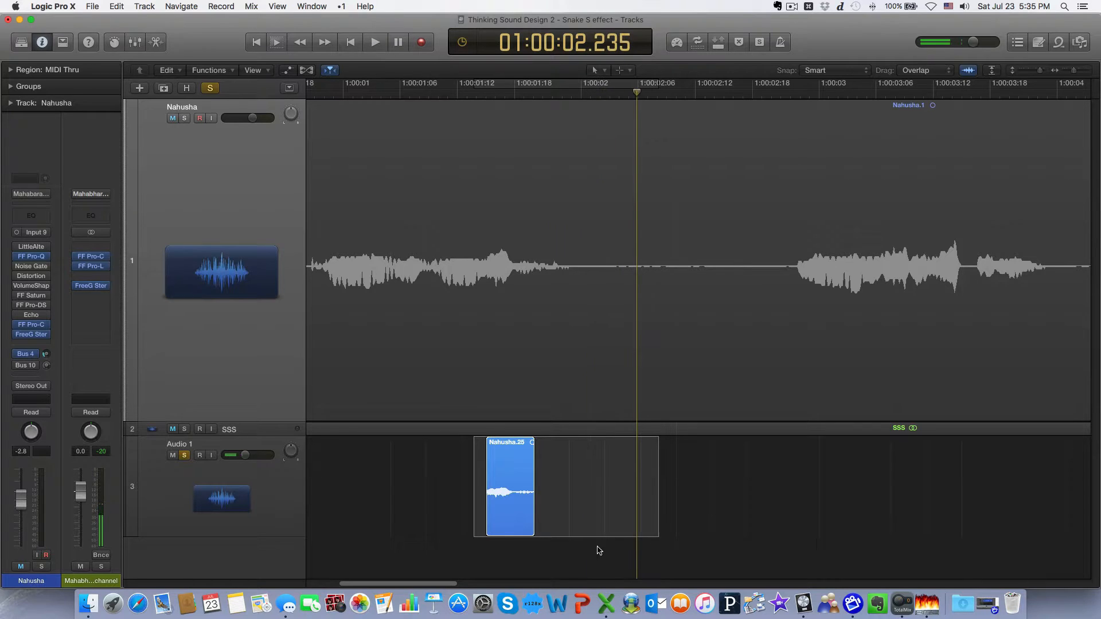
key(space)
key(space)
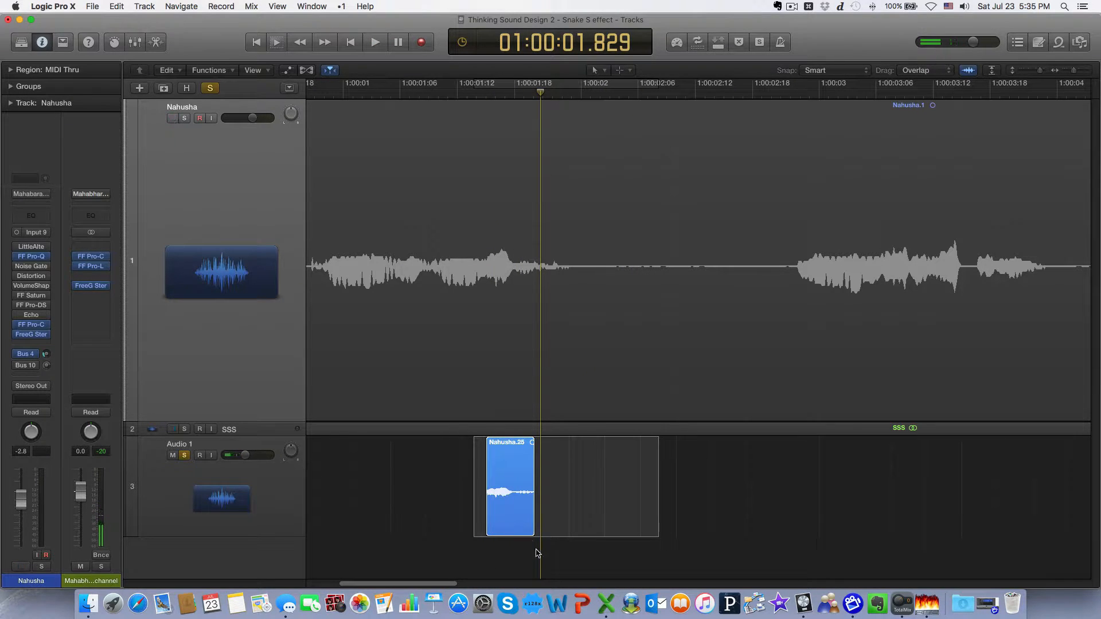
Shorten the Audio 1 region from its end by about another third and audition the remaining S sound
click(536, 550)
drag(528, 535, 517, 539)
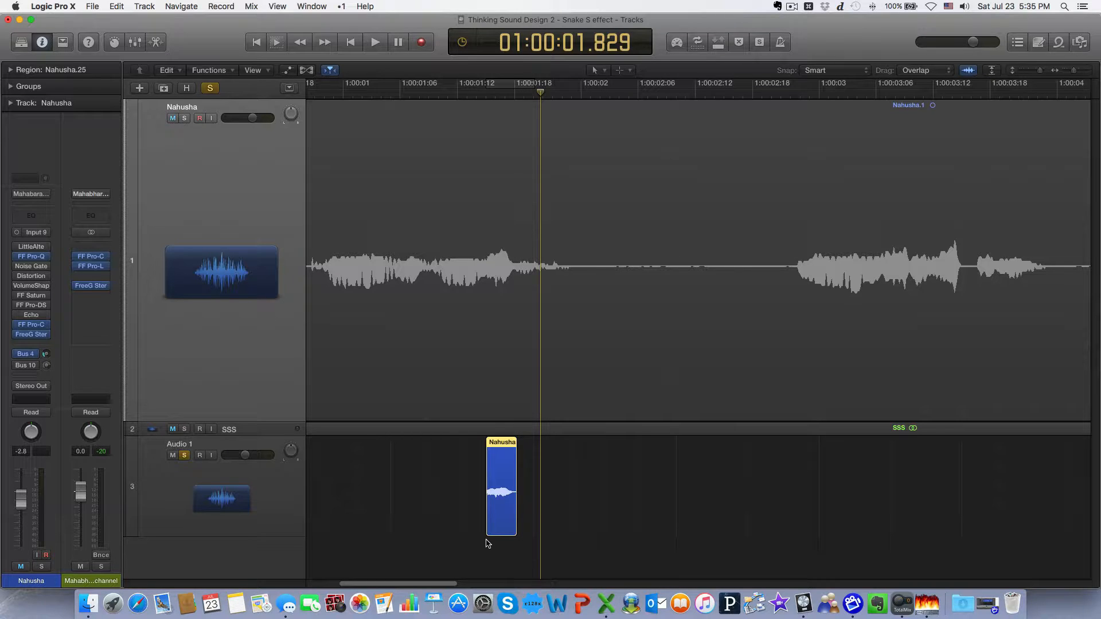
drag(787, 529, 787, 529)
key(space)
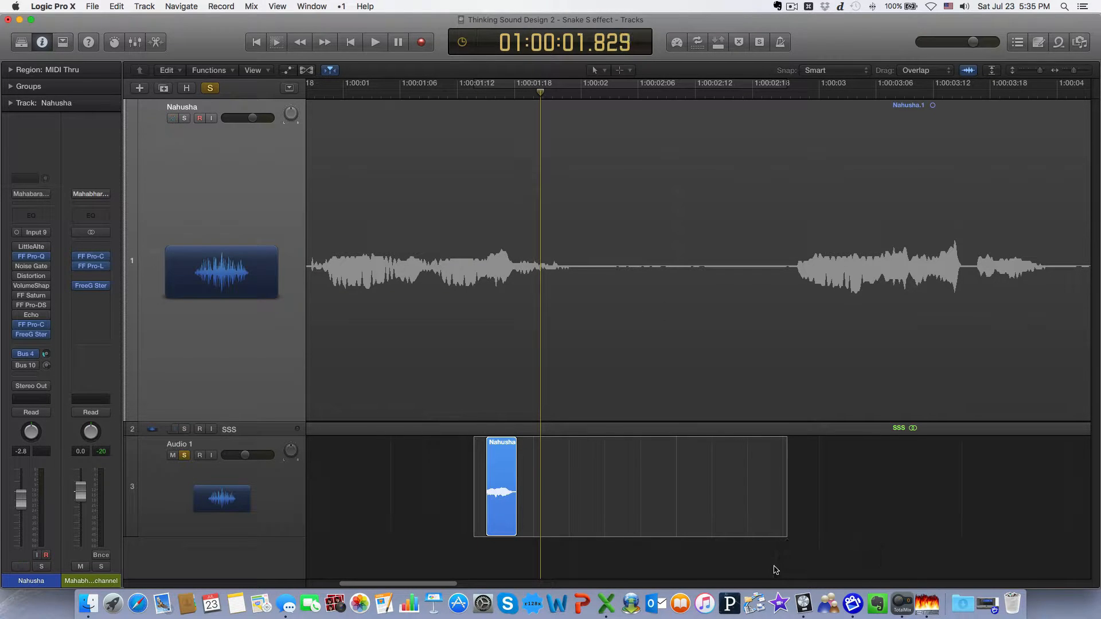
key(space)
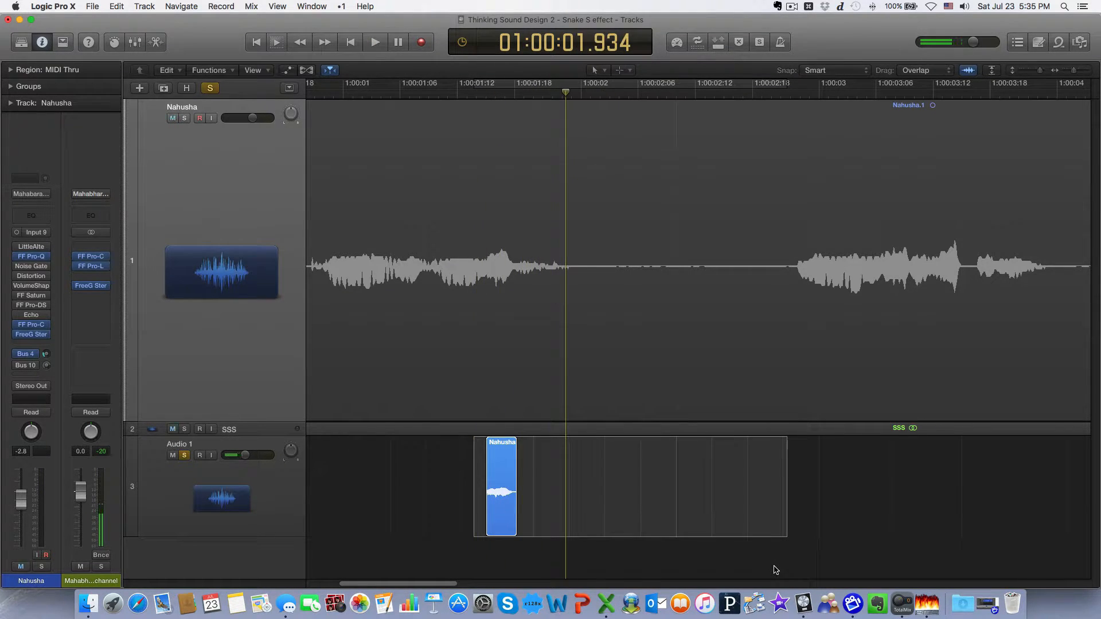
click(775, 570)
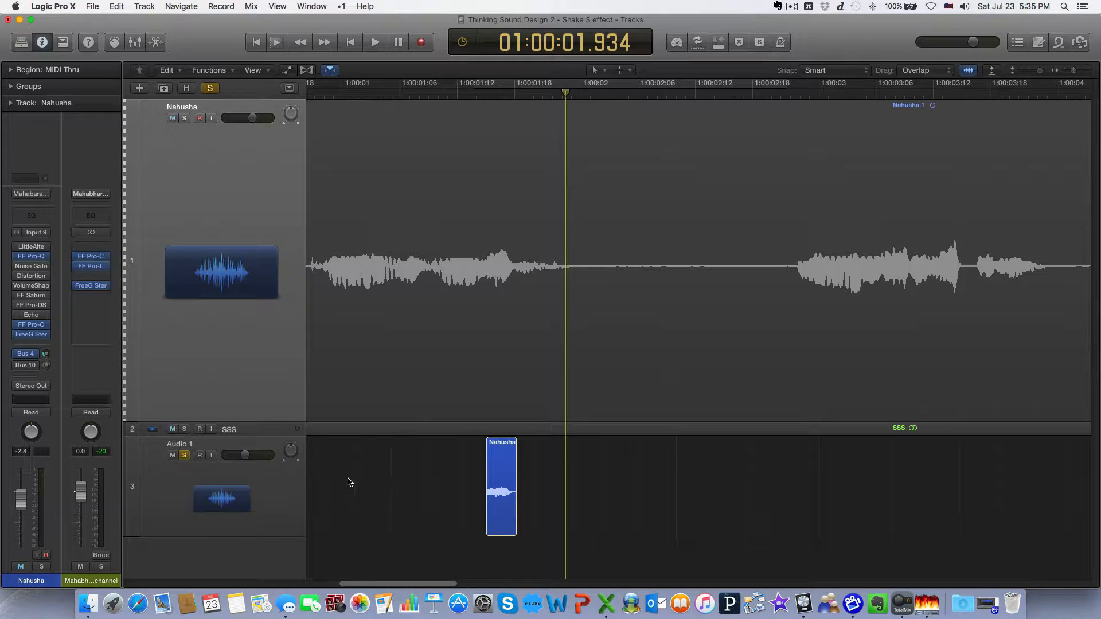
Audition the soloed Audio 1 clip with its Echo, enable the track's Bus 4 send and audition the clip again
click(177, 477)
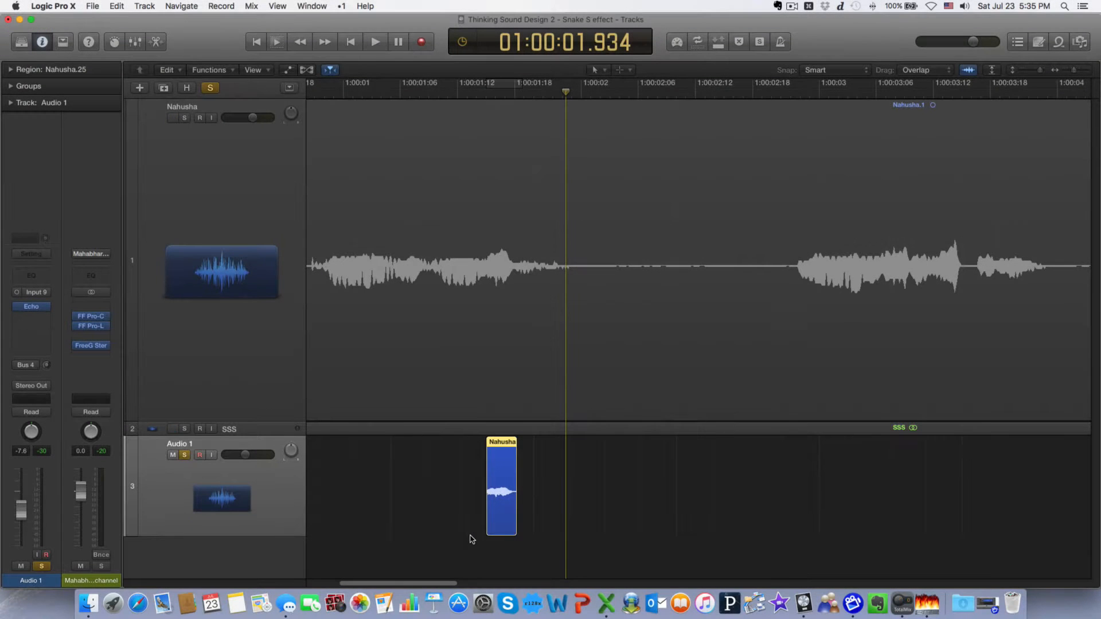
drag(467, 536, 739, 527)
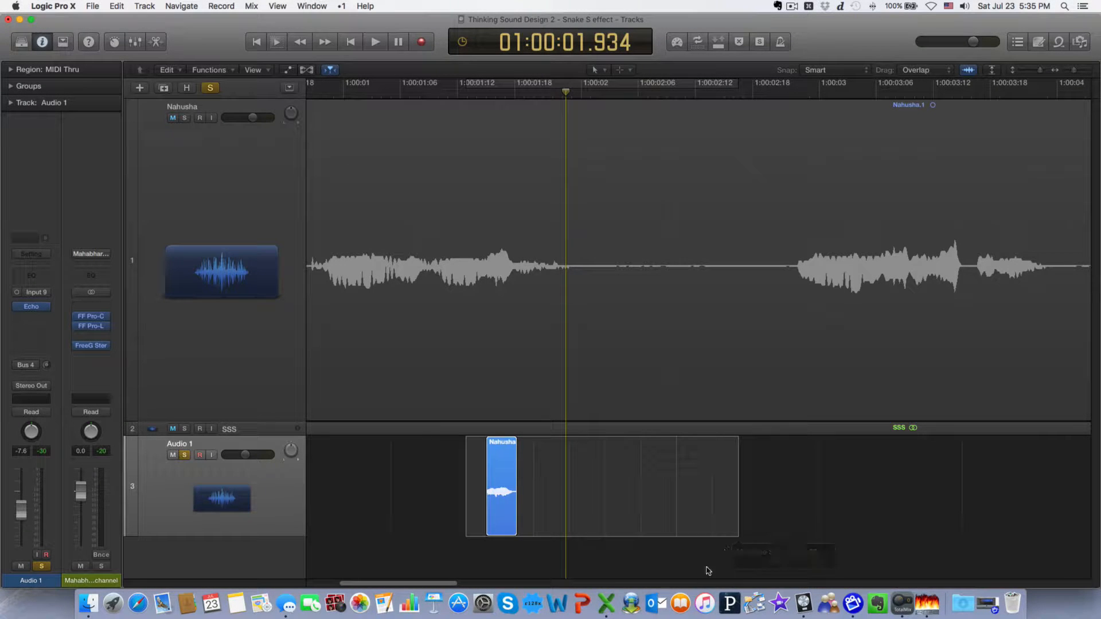
key(space)
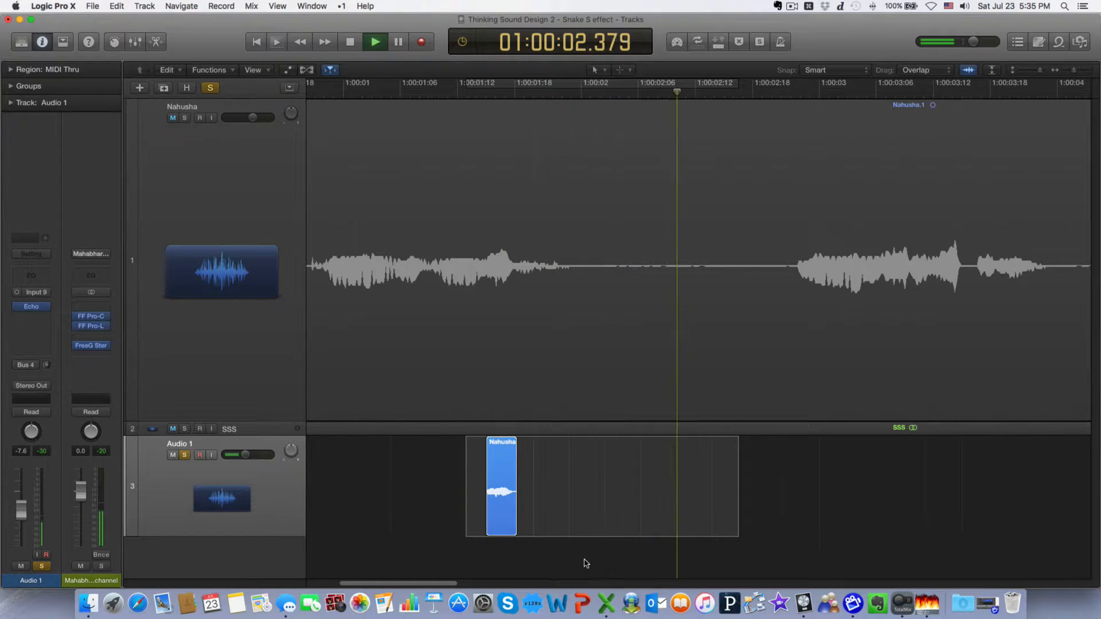
key(space)
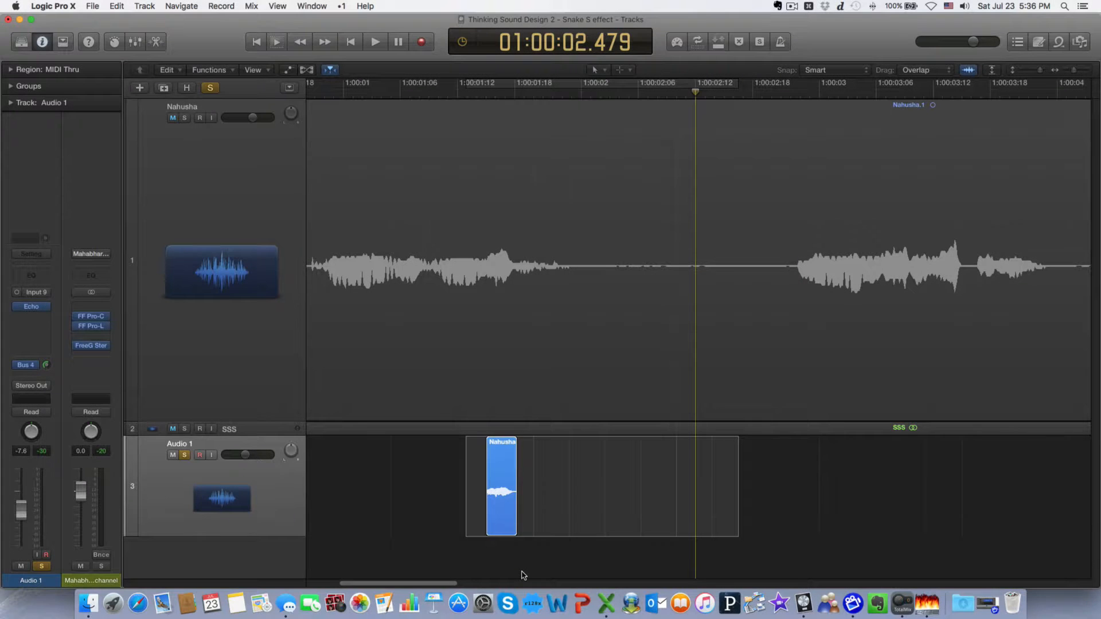
key(space)
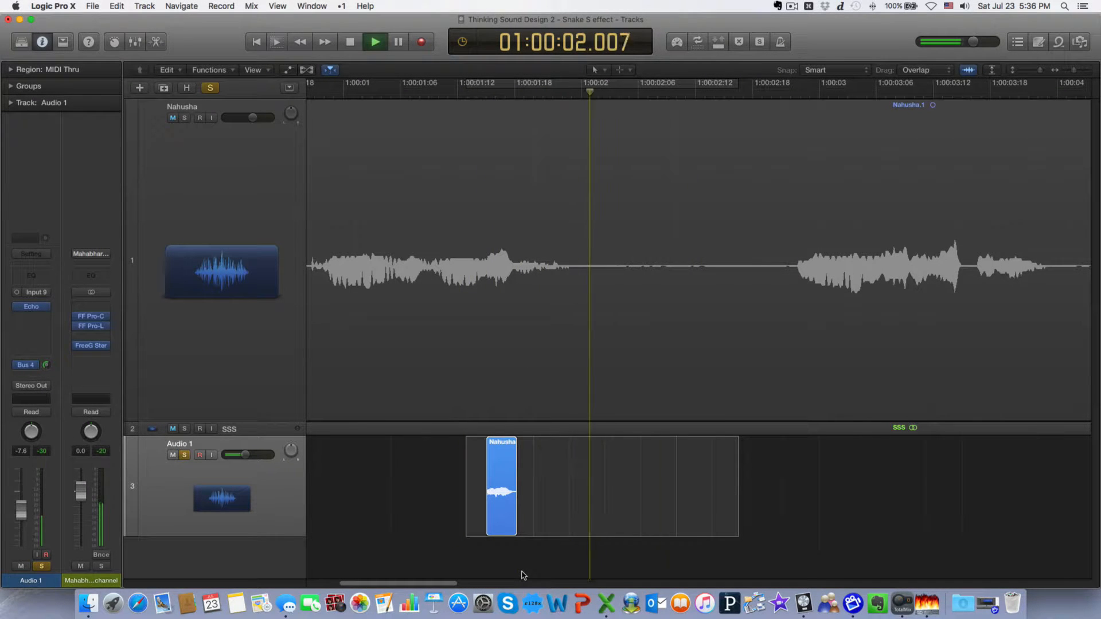
key(space)
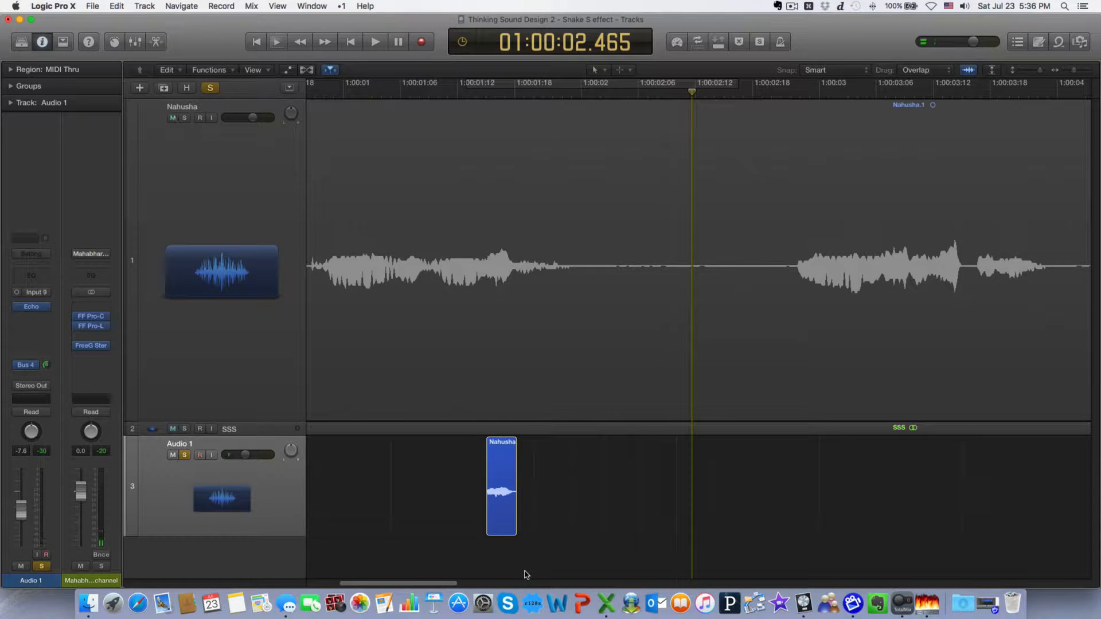
Unsolo Audio 1, mute the SSS track, and play the opening Nahusha phrase from the project start together with the S clip
click(184, 454)
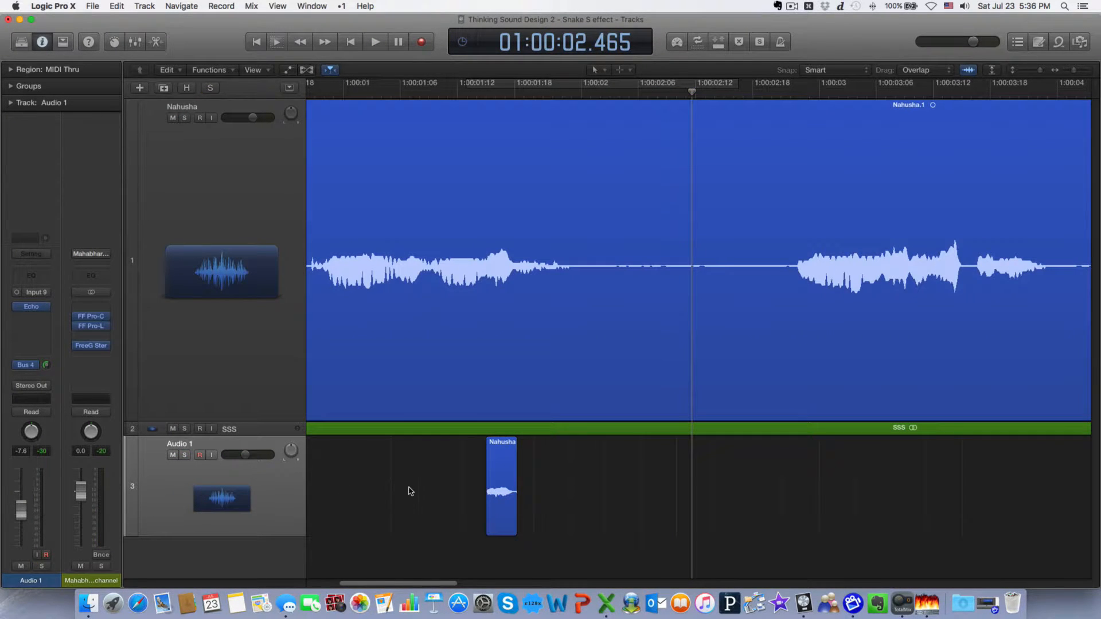
click(413, 335)
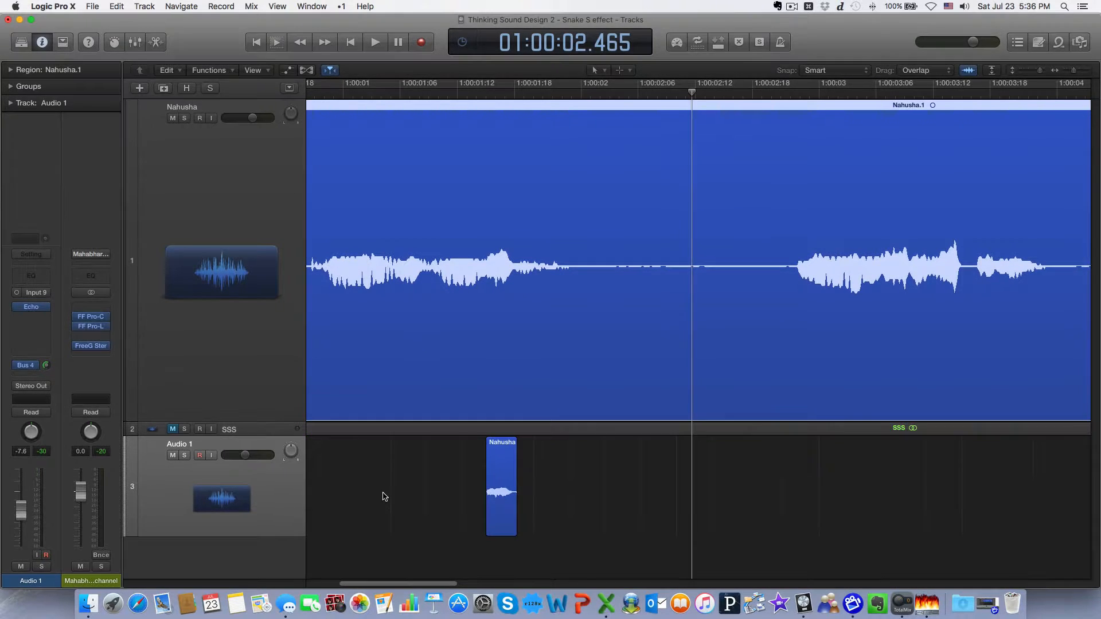
key(Return)
key(space)
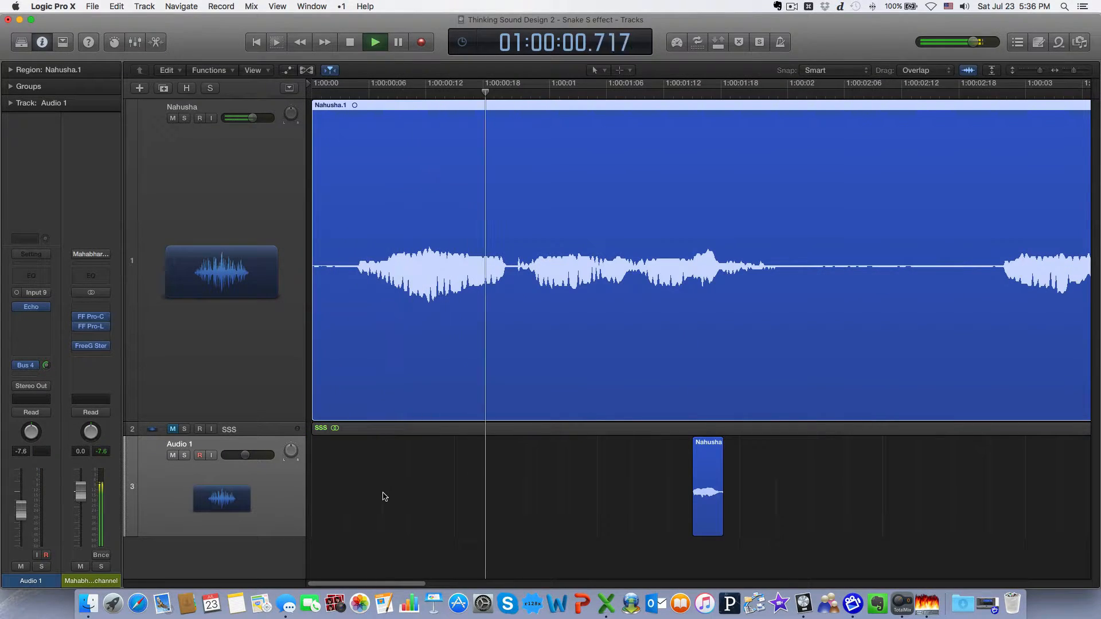
key(space)
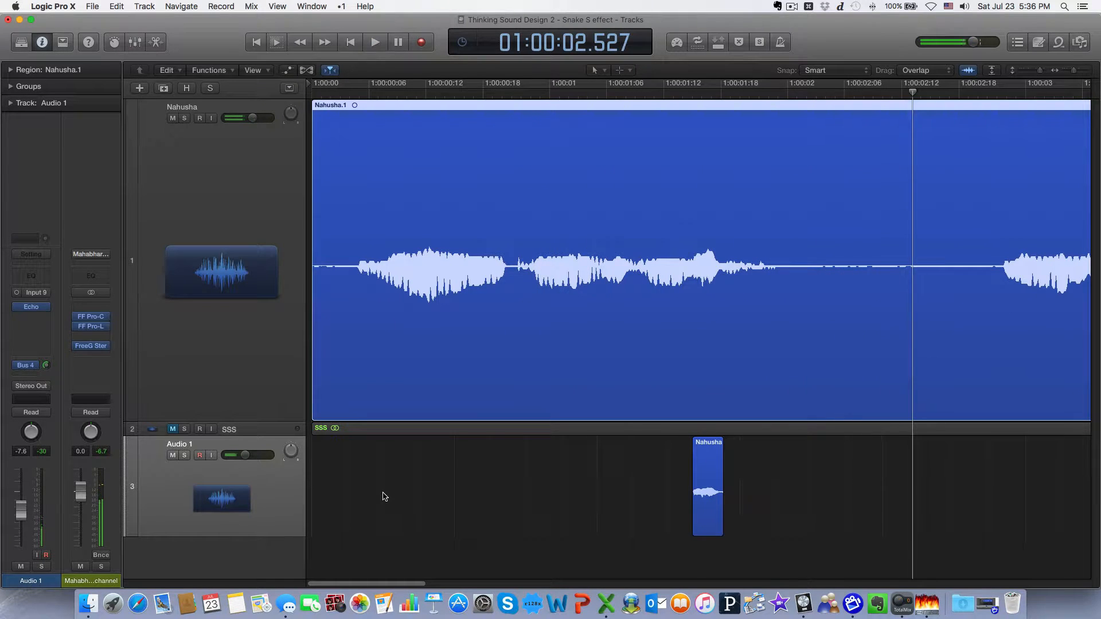
click(611, 548)
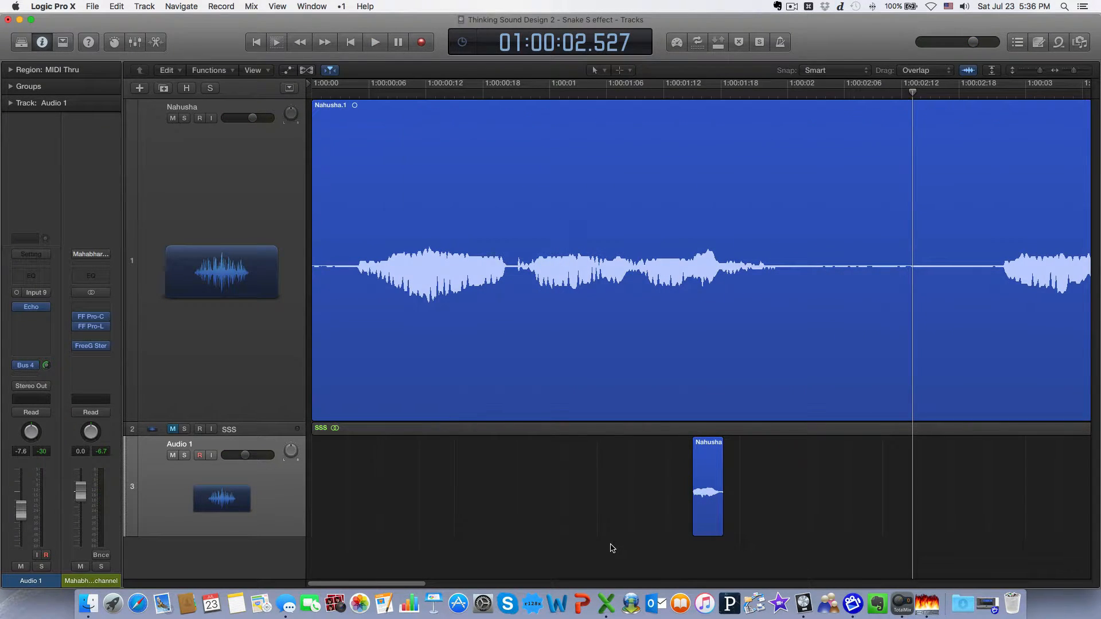
Show the whole Nahusha vocal and play its phrase between about 5 and 7 seconds
key(z)
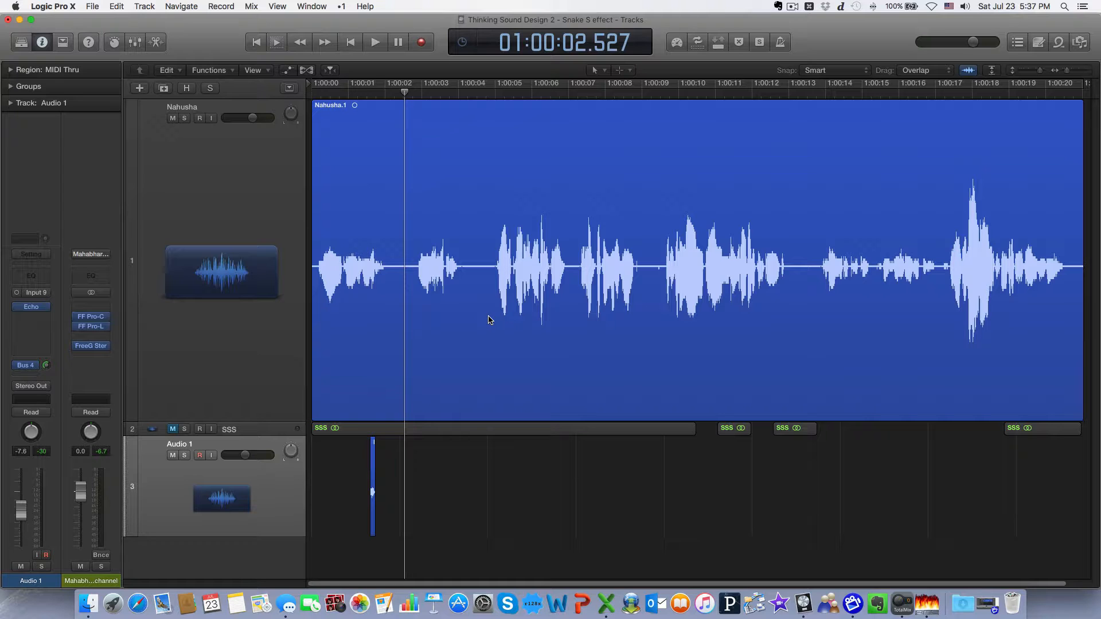
drag(488, 319, 579, 325)
key(space)
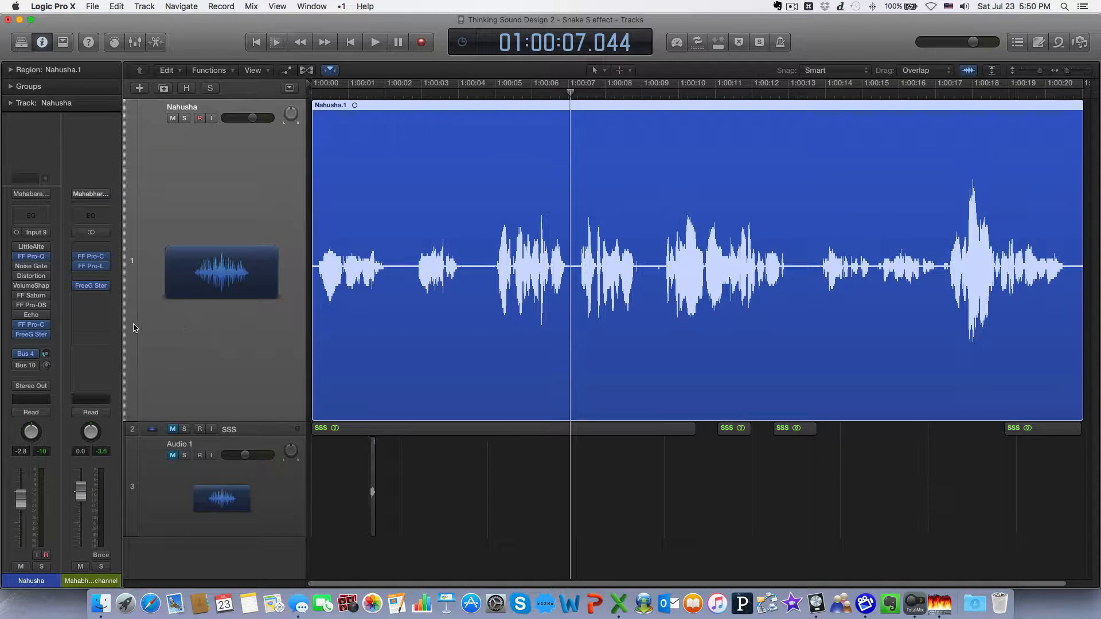
Enable and open the FF Pro-DS de-esser on the Nahusha track, and play the vocal to see where it detects S sounds
mouse_move(32, 308)
click(32, 308)
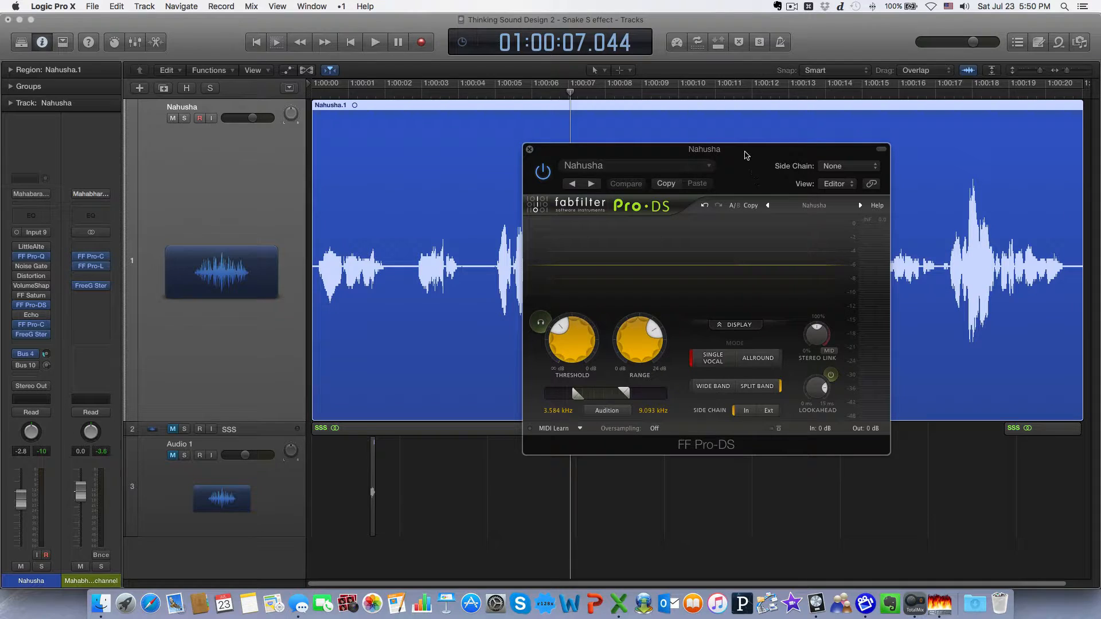
drag(746, 155, 763, 155)
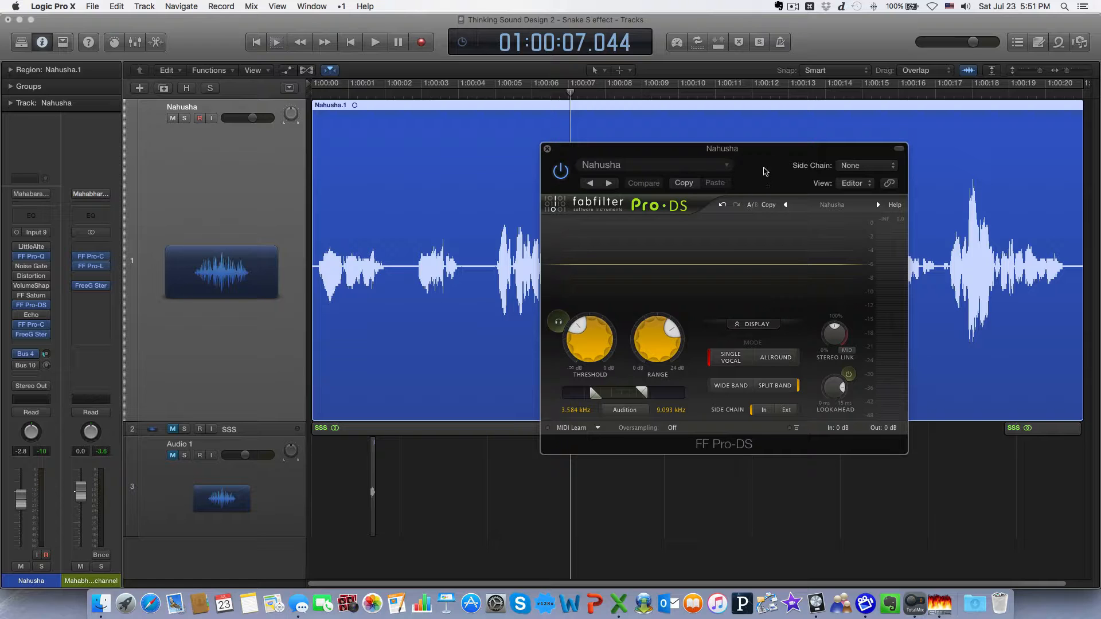
drag(767, 156, 786, 127)
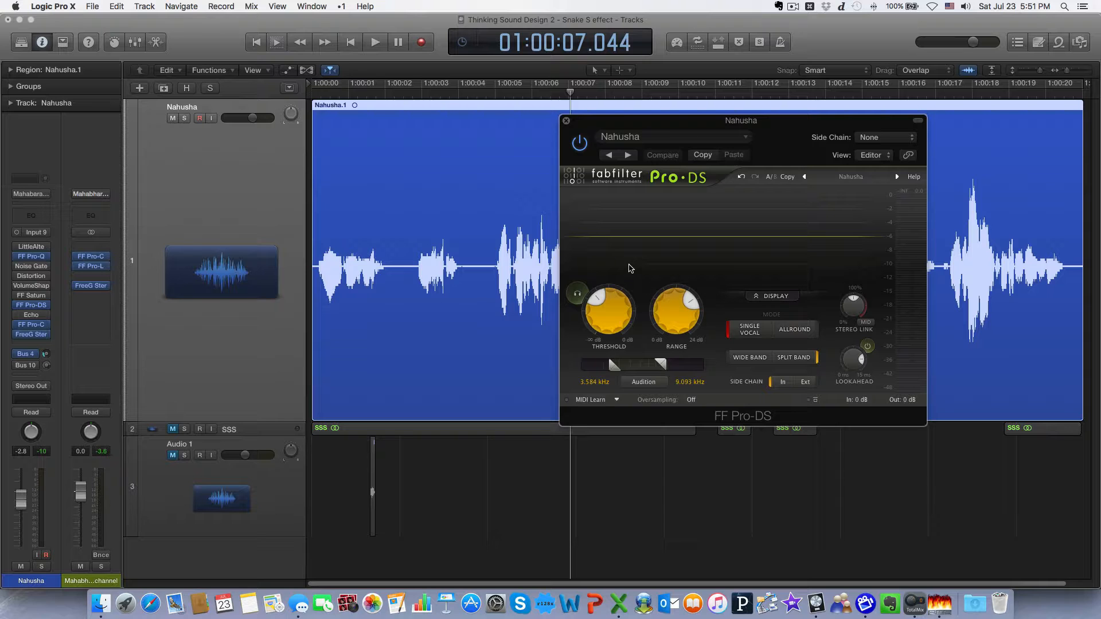
click(431, 462)
key(space)
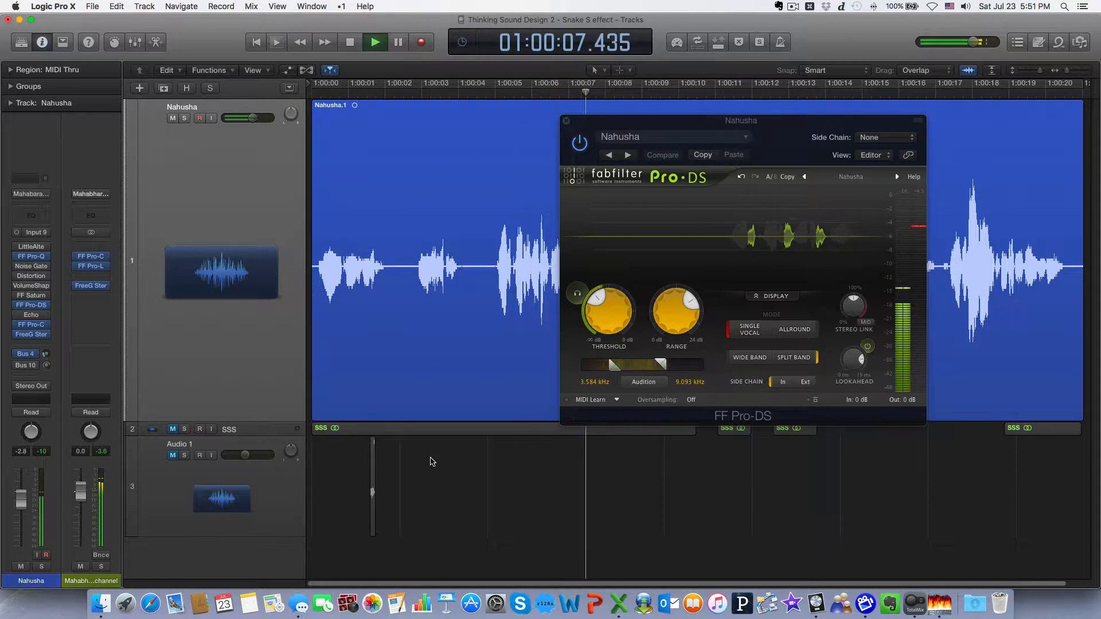
key(space)
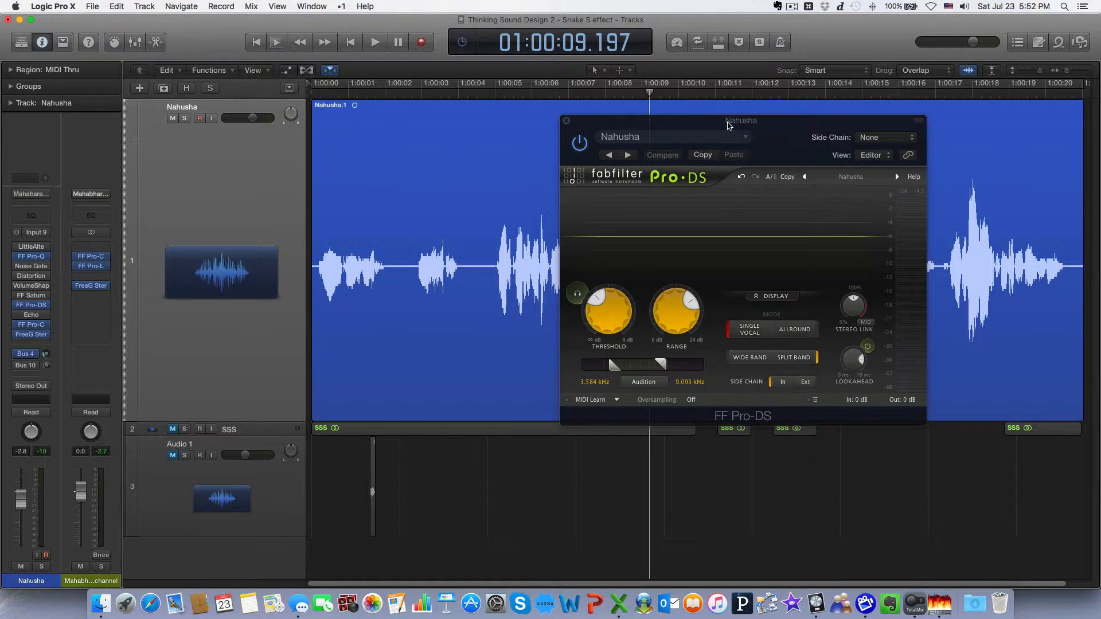
Turn on the threshold's headphone monitoring in Pro-DS and play Nahusha from the start to hear only the detected S sounds
click(597, 113)
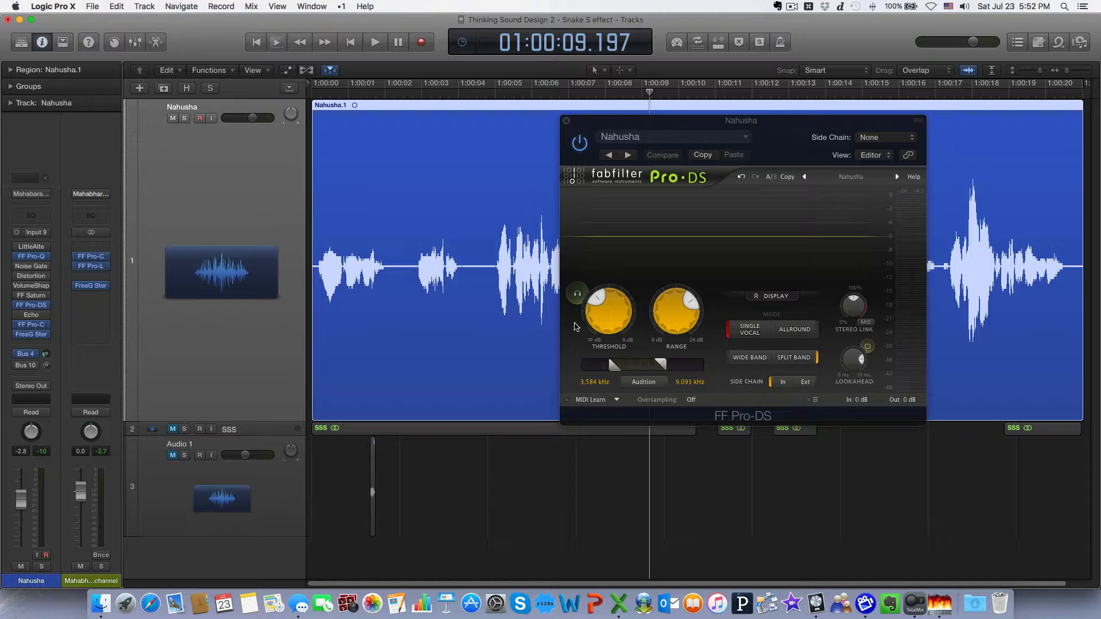
click(577, 295)
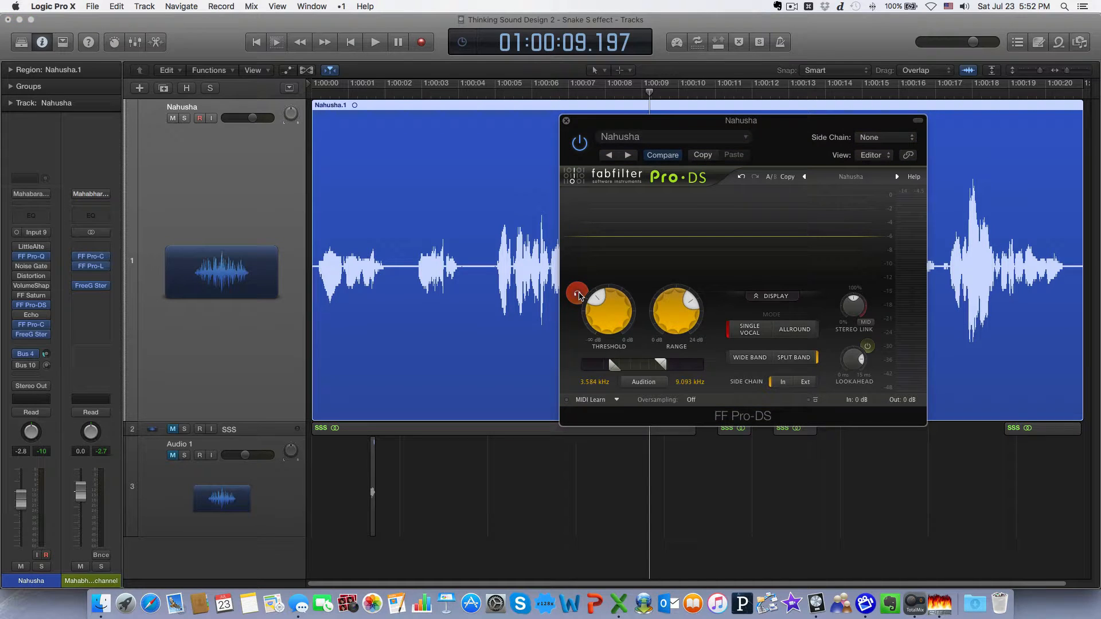
click(443, 109)
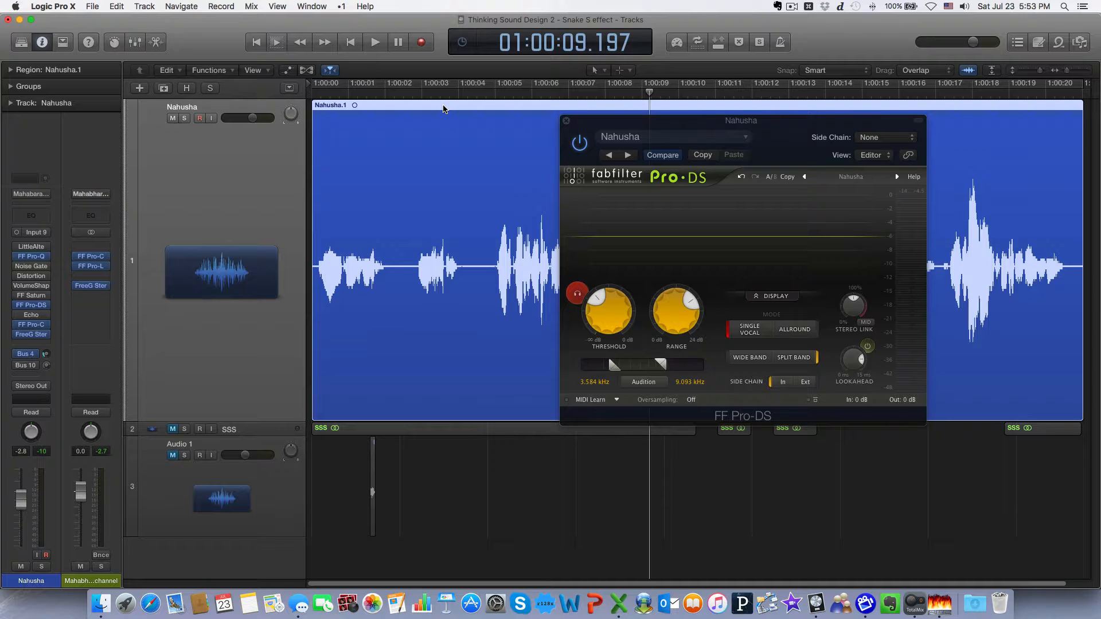
key(Return)
key(space)
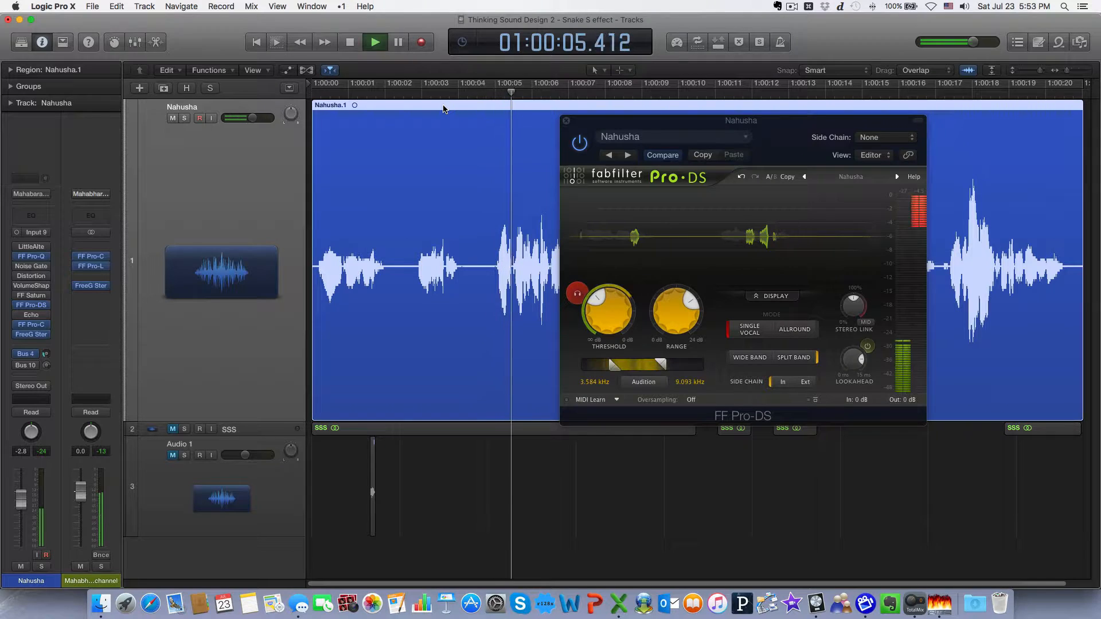
key(space)
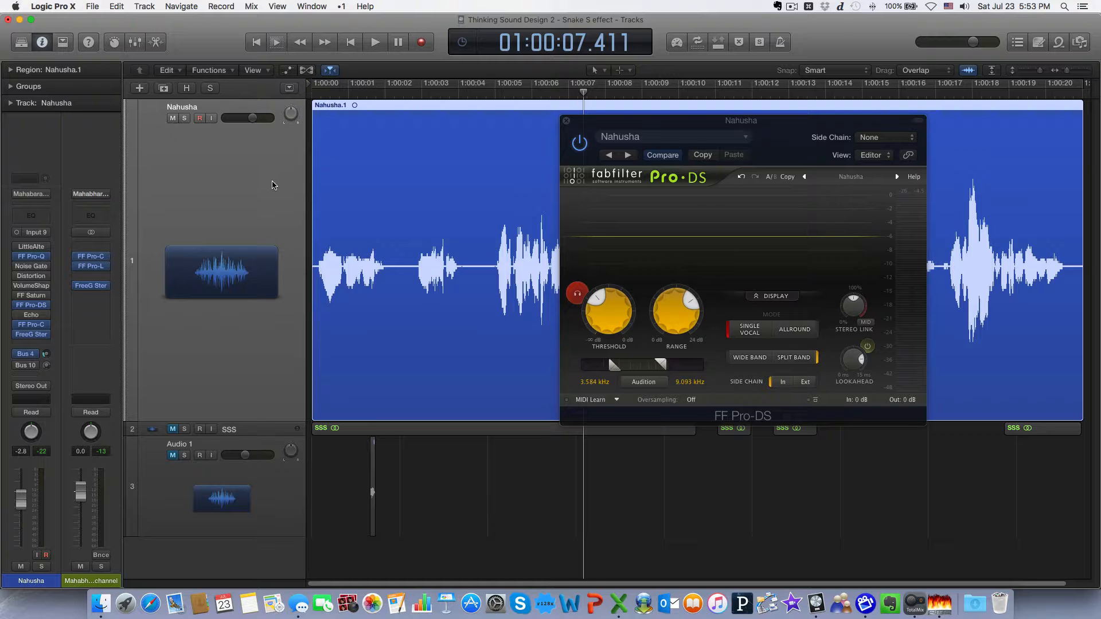
Bypass the Pro-DS de-esser on the Nahusha track and close its window
click(566, 122)
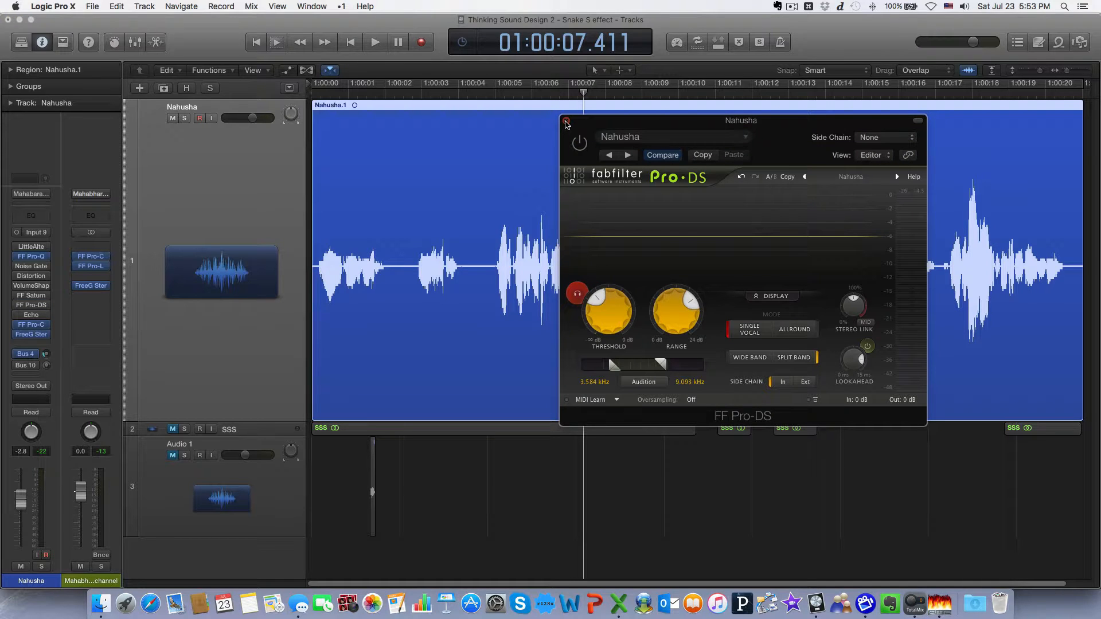
click(567, 123)
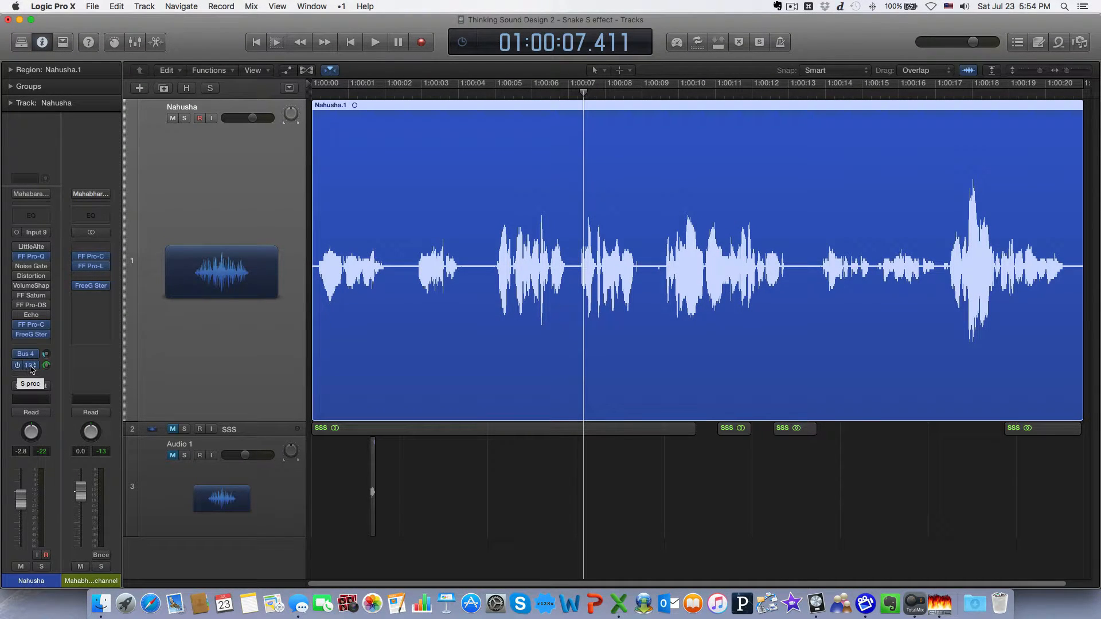
Activate Nahusha's Bus 10 send, show its S proc channel and inspect the FF Pro-DS settings there
click(30, 366)
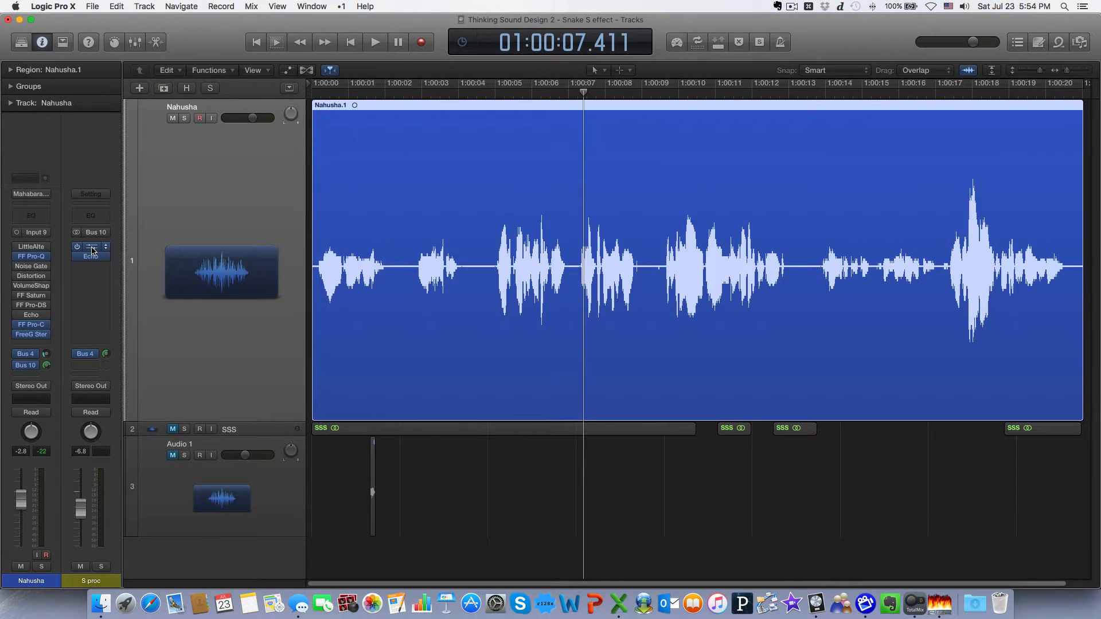
click(92, 248)
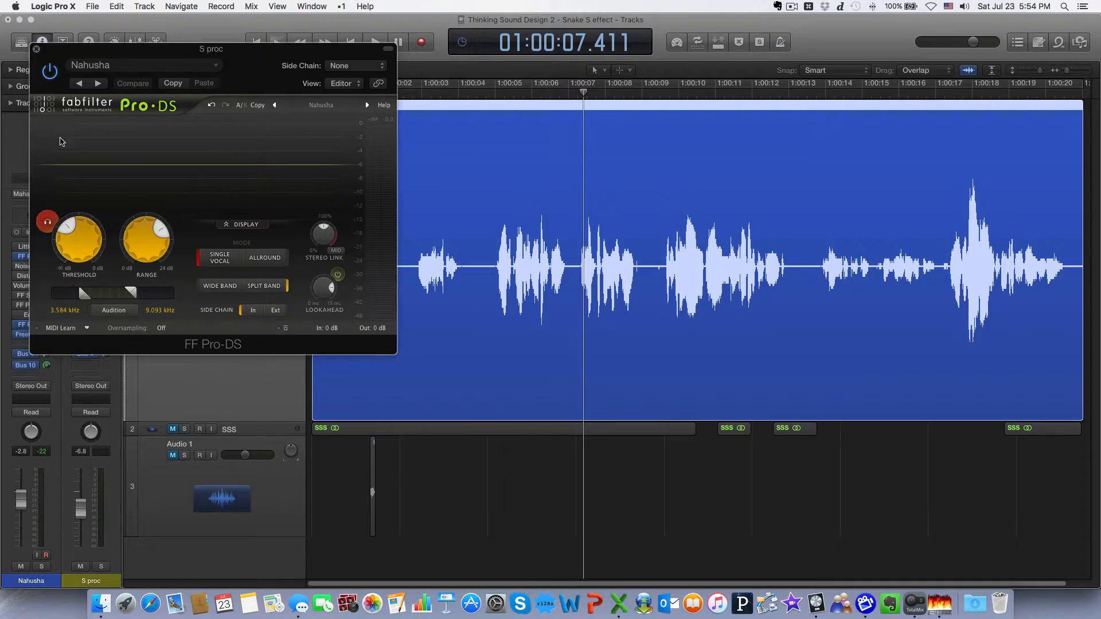
click(36, 49)
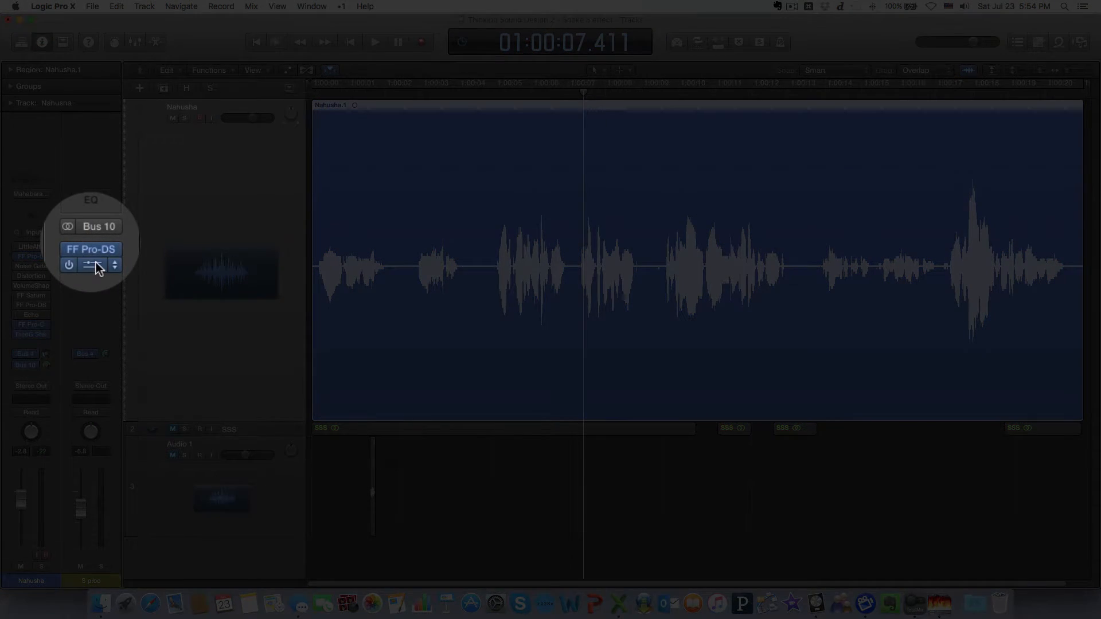
Inspect the Echo settings on the S proc channel, close the plug-in and play the vocal with the S effect active
click(95, 260)
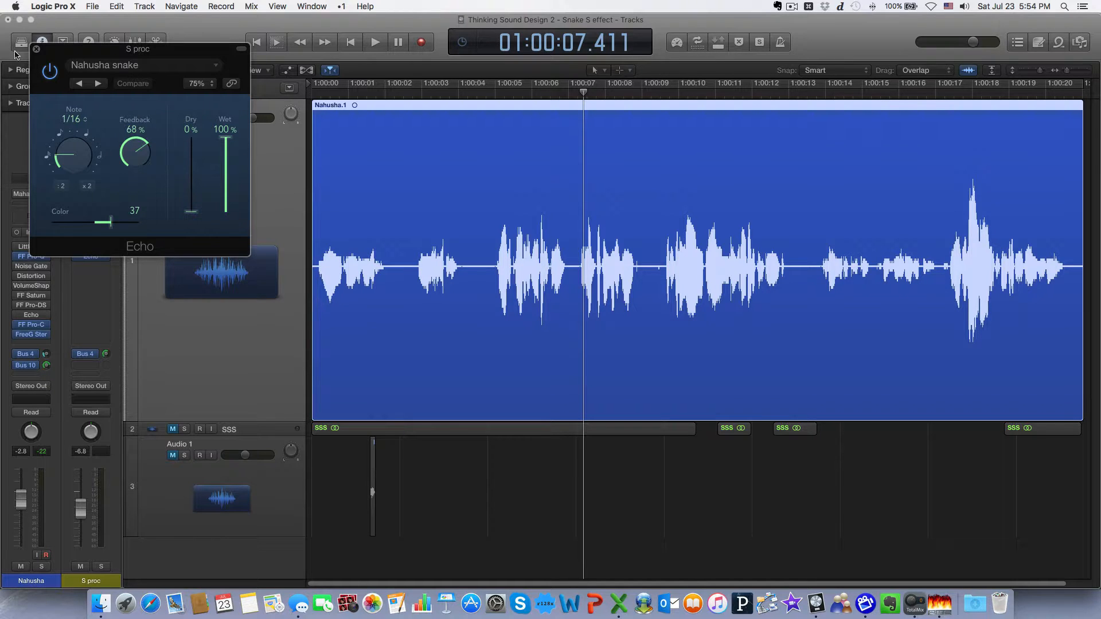
click(37, 51)
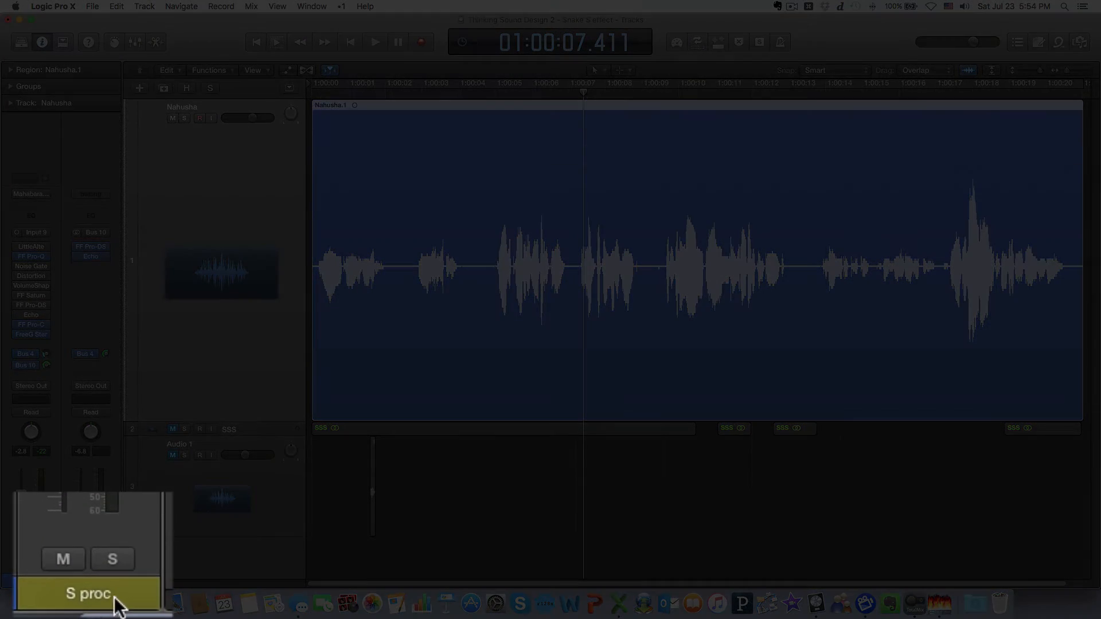
key(space)
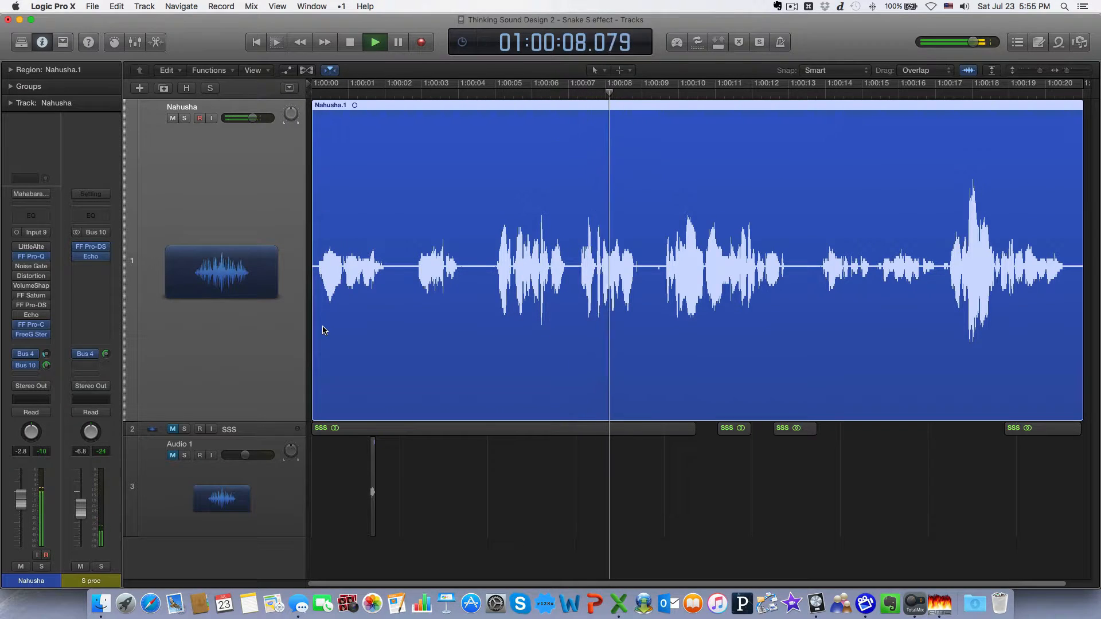
Stop playback, switch off the Nahusha track's Bus 10 send and shrink the Audio 1 track to its minimum height
key(space)
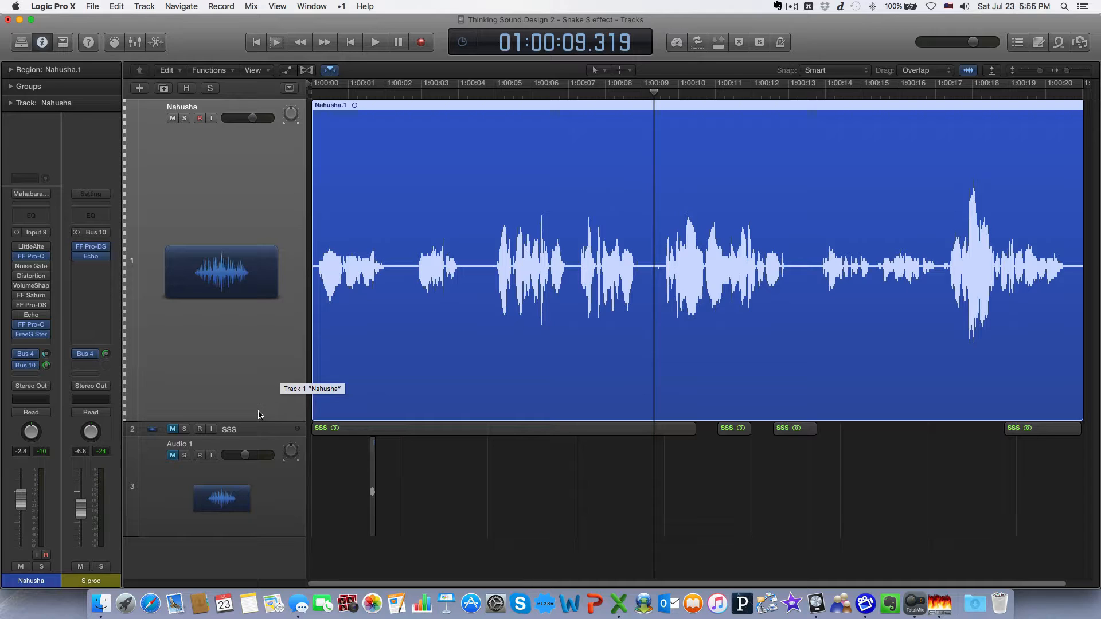
click(20, 366)
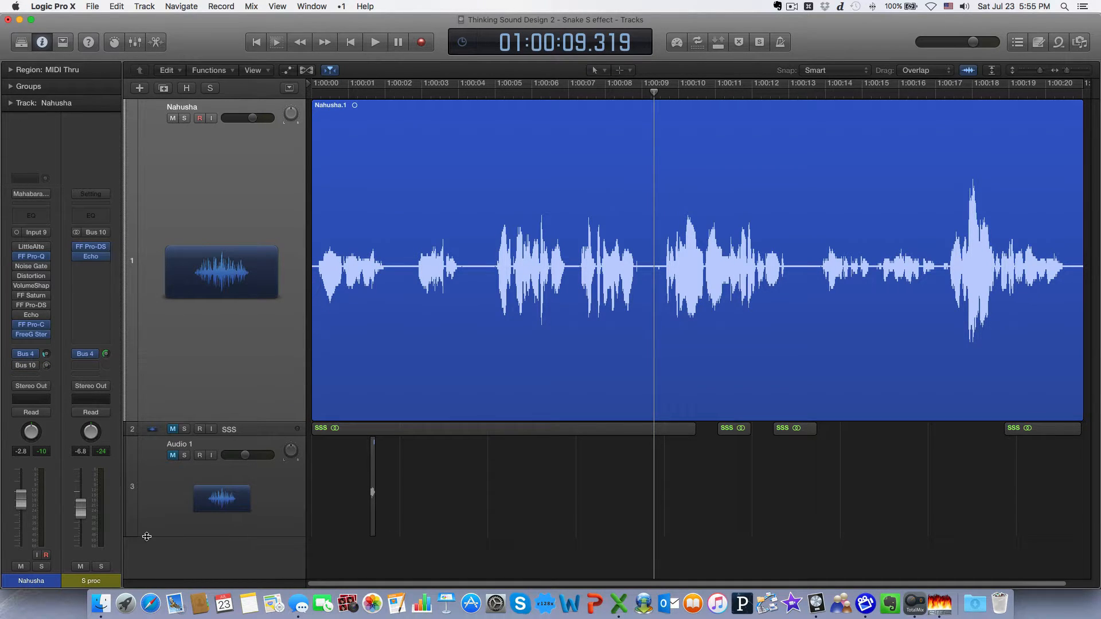
drag(150, 537, 153, 451)
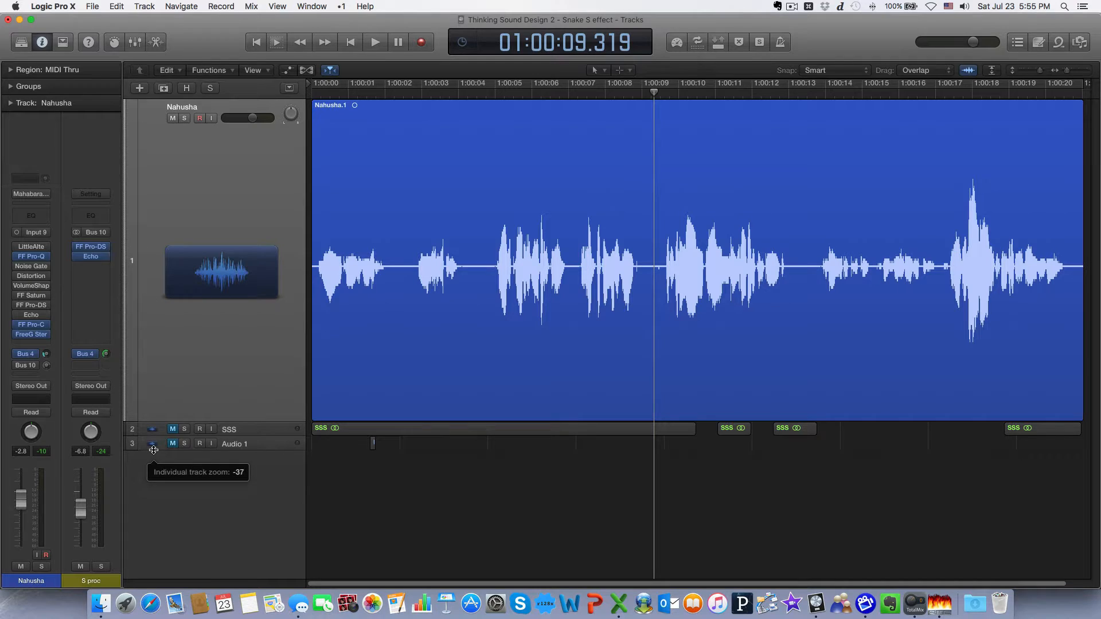
Re-enable FF Pro-DS on the Nahusha track and play the vocal to hear only the detected S sounds
click(218, 313)
mouse_move(51, 301)
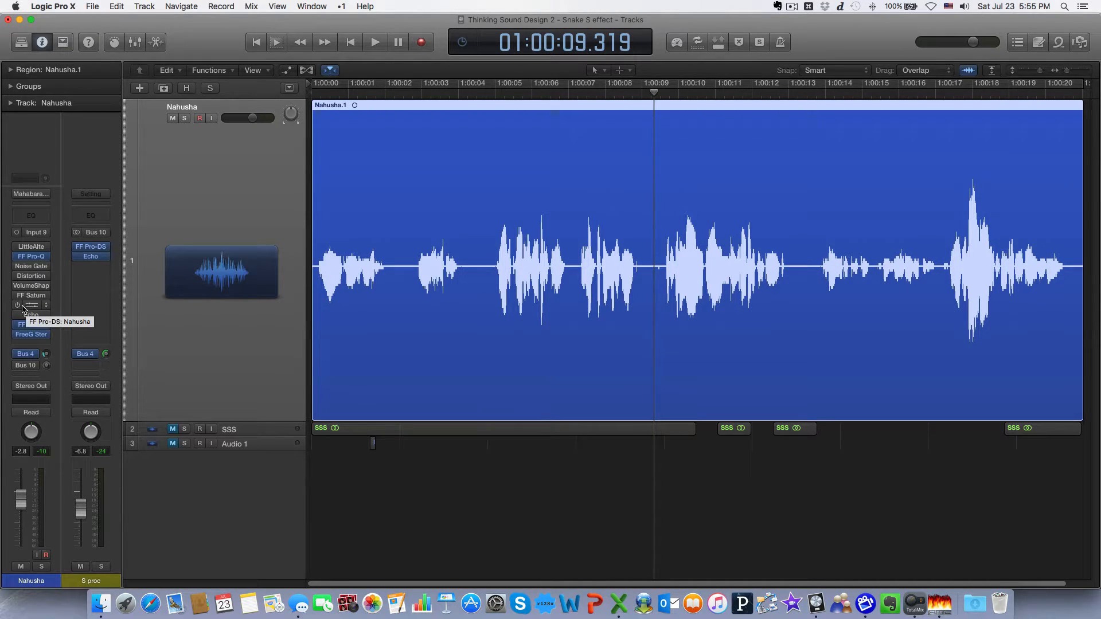
click(31, 307)
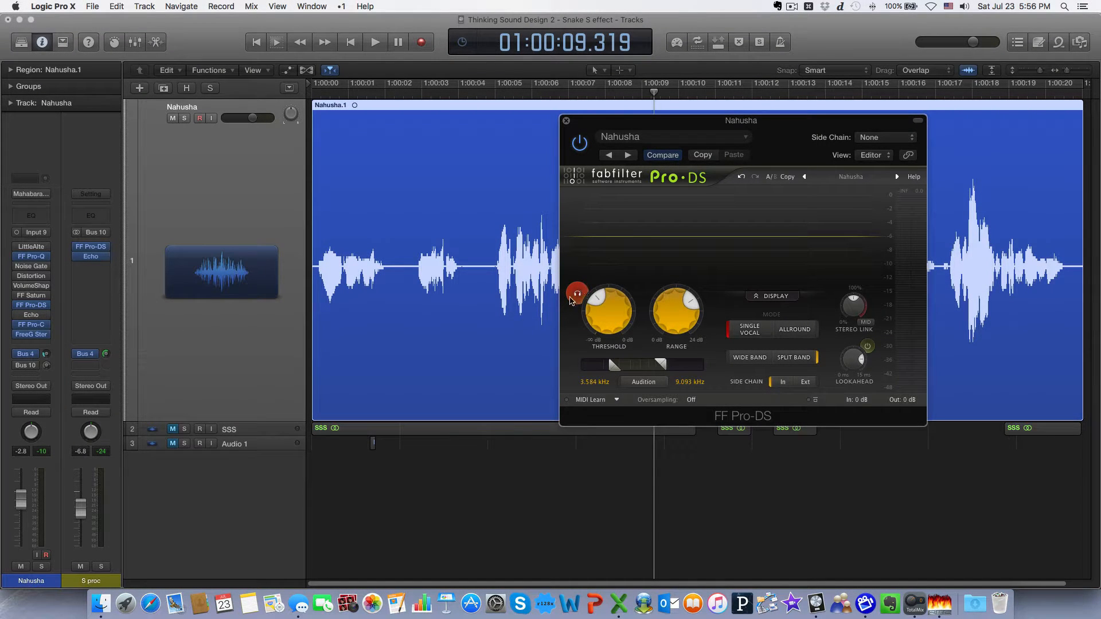
click(483, 348)
key(space)
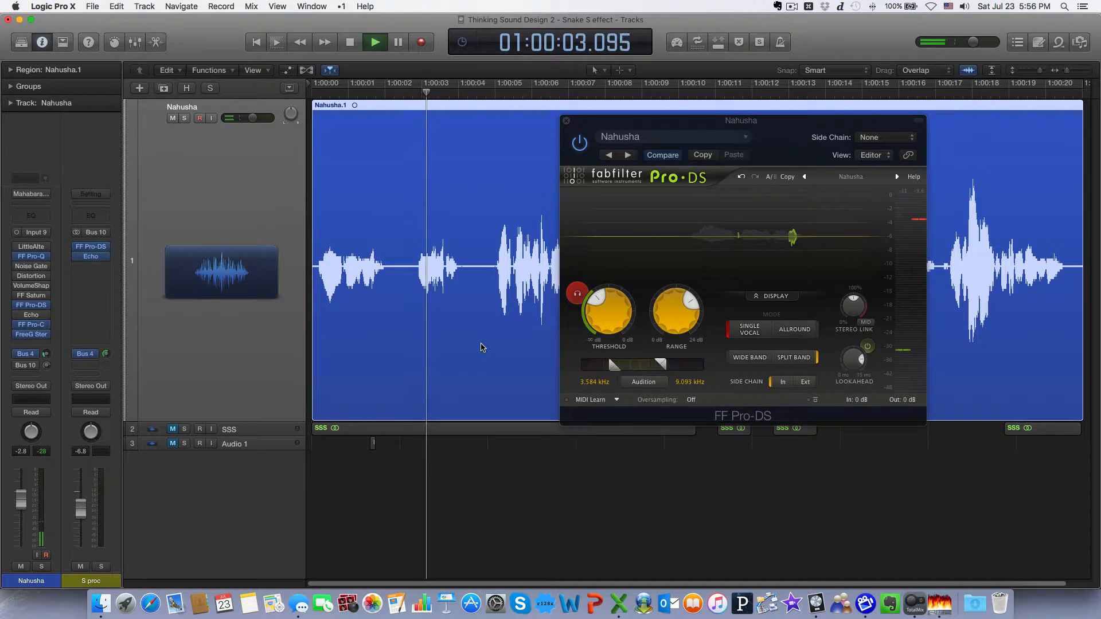
key(space)
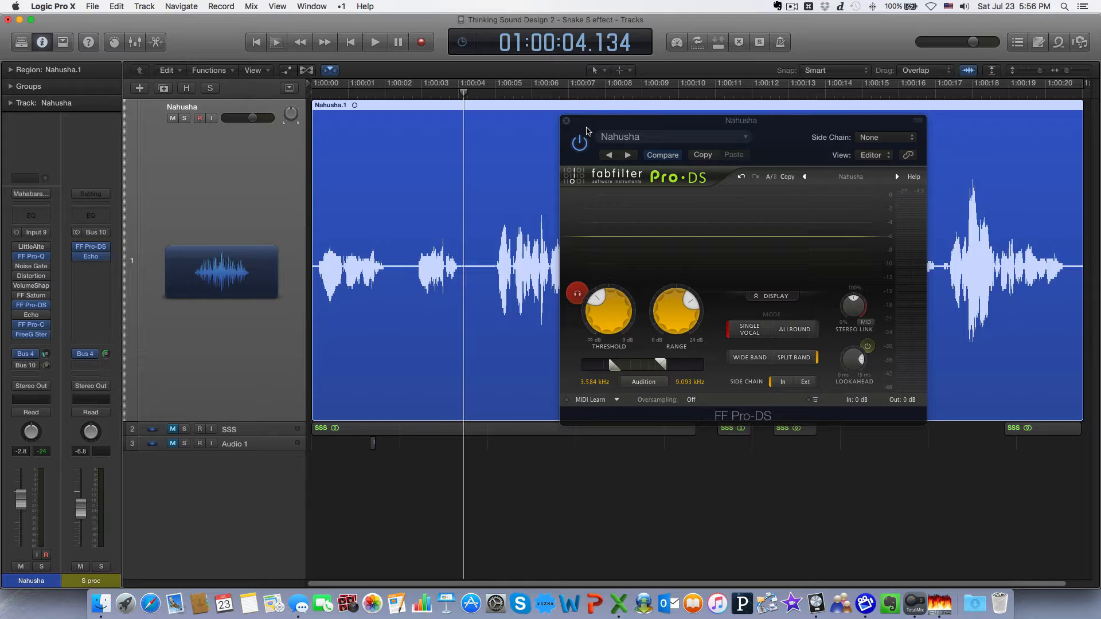
Bounce the Nahusha region in place to a new track named Nahusha_bip, leaving the source, and close the Pro-DS window
key(ctrl+b)
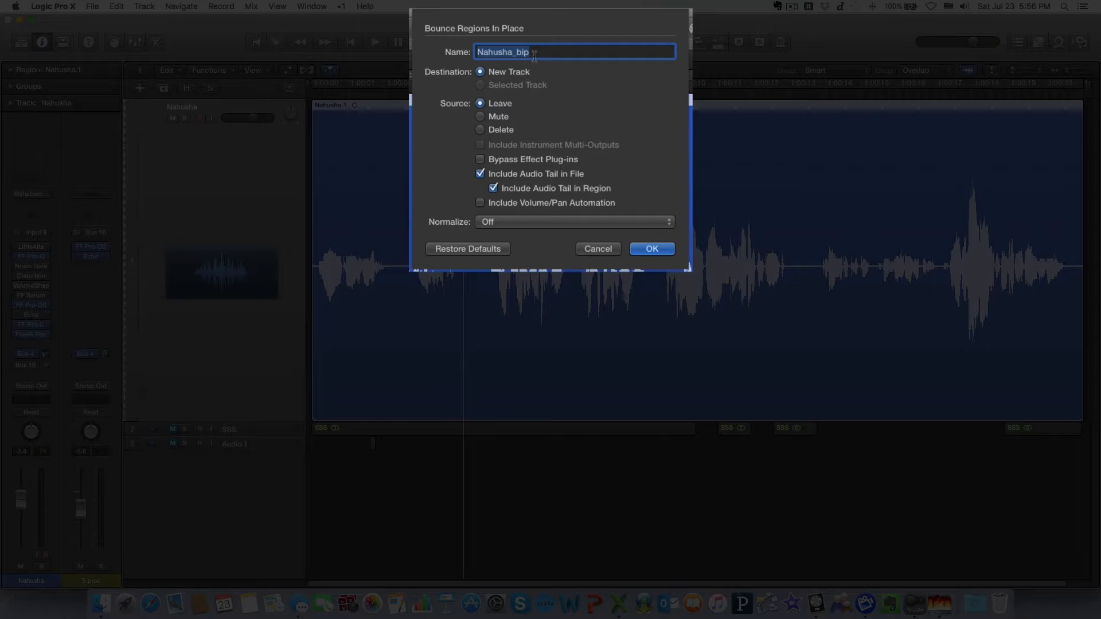
click(653, 249)
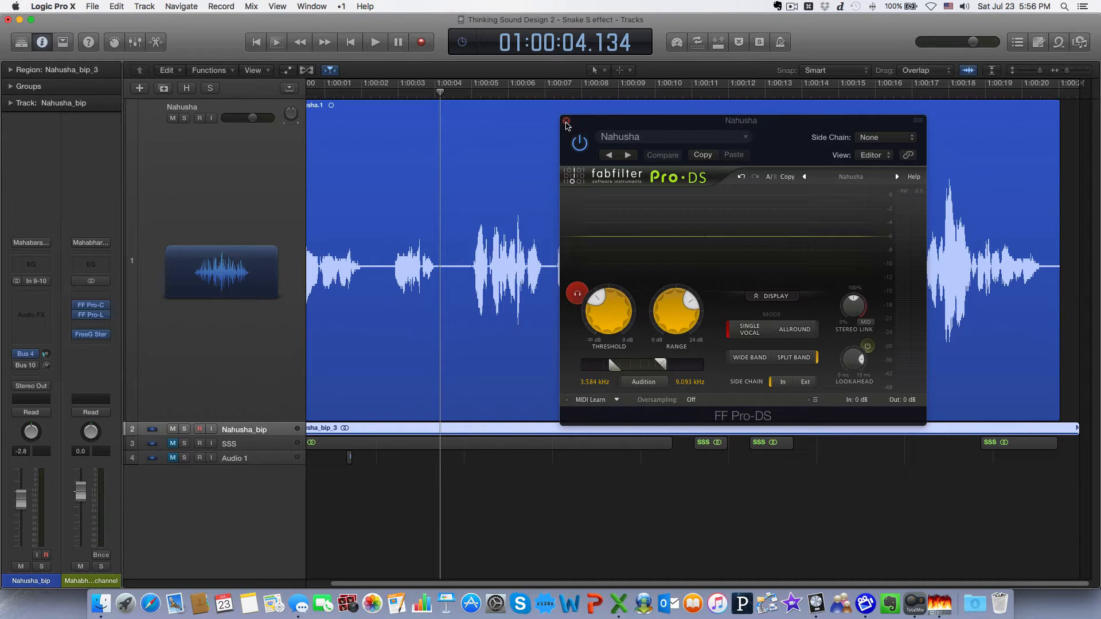
click(566, 121)
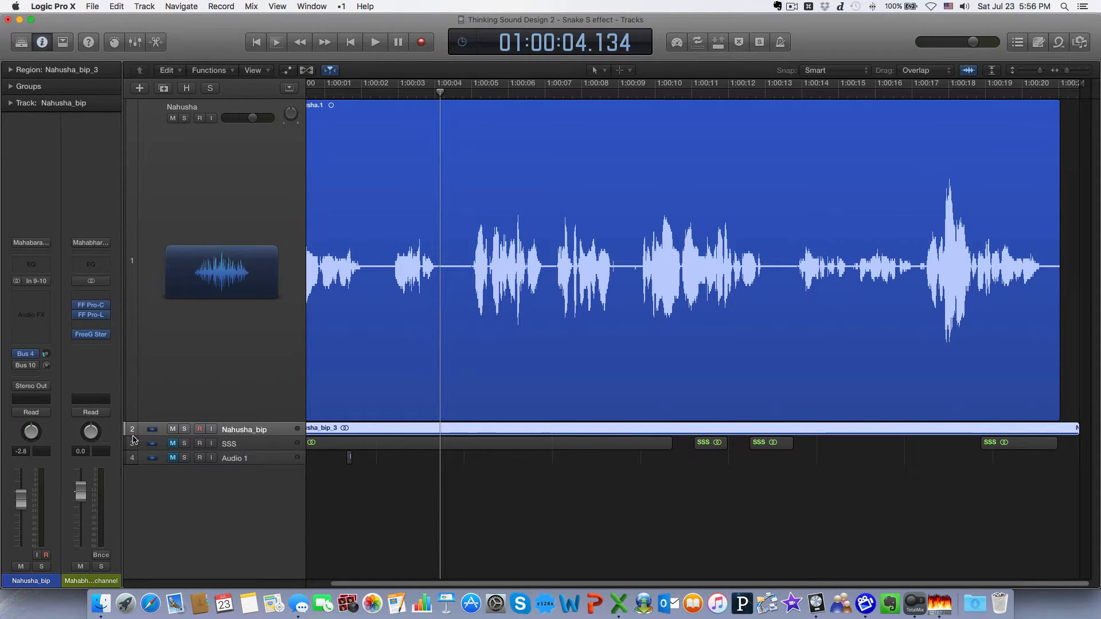
Enlarge the Nahusha_bip track to show its waveform, try shifting its region and undo that move
drag(140, 438, 145, 535)
click(415, 570)
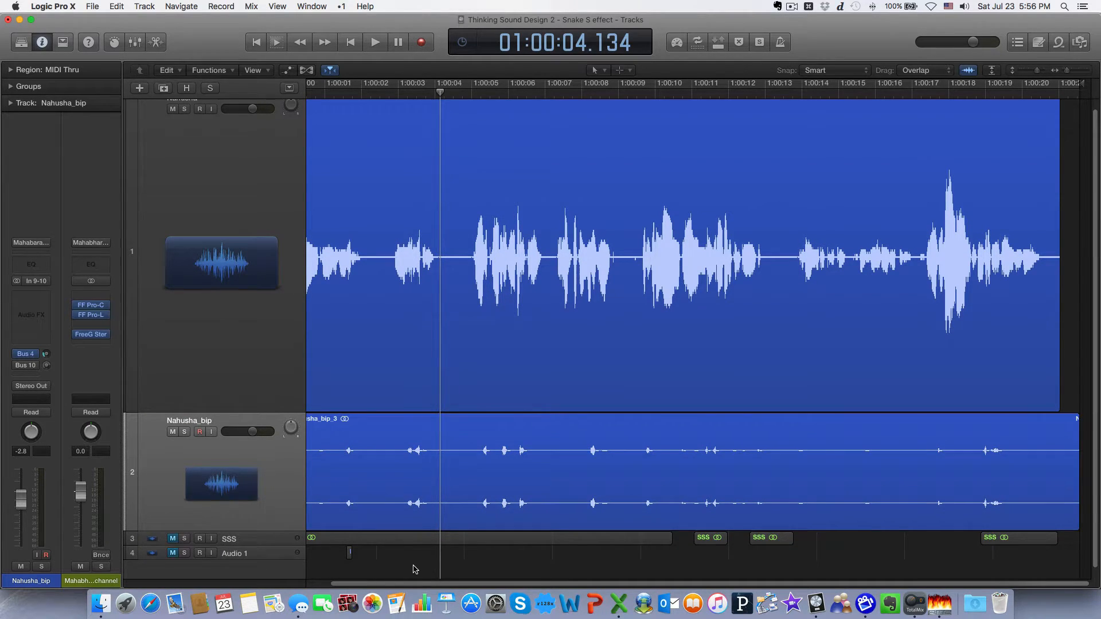
key(z)
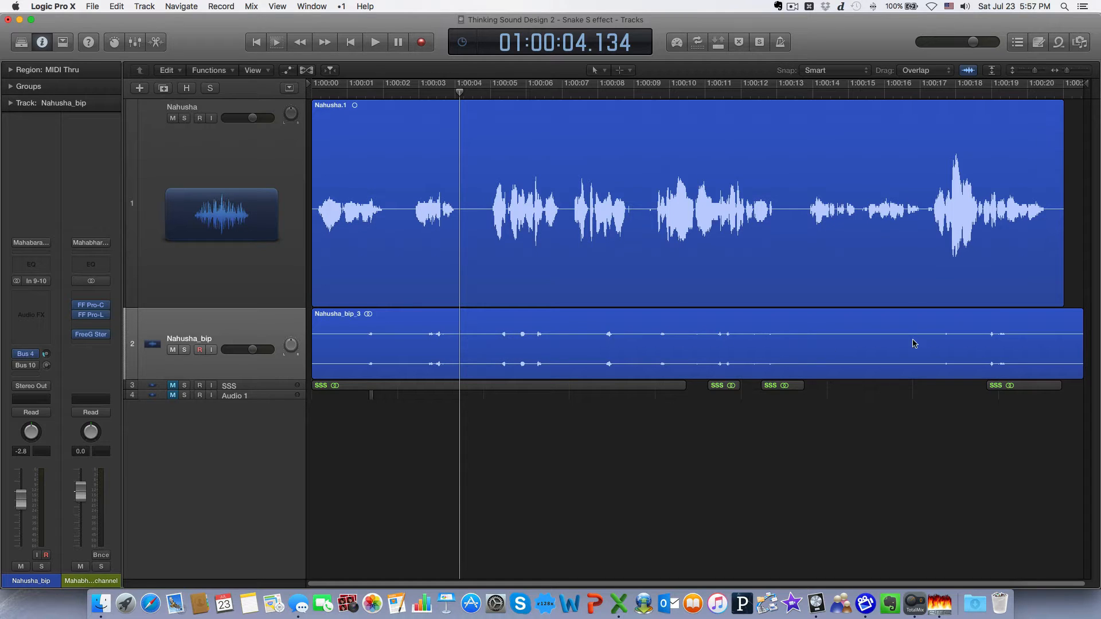
drag(915, 344, 988, 345)
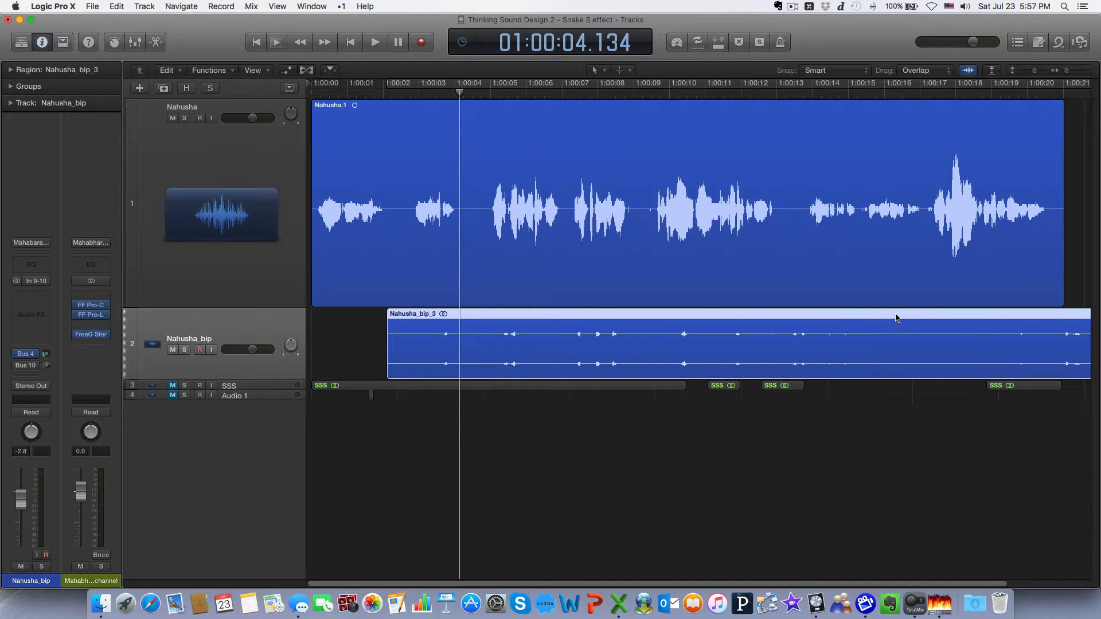
key(super+z)
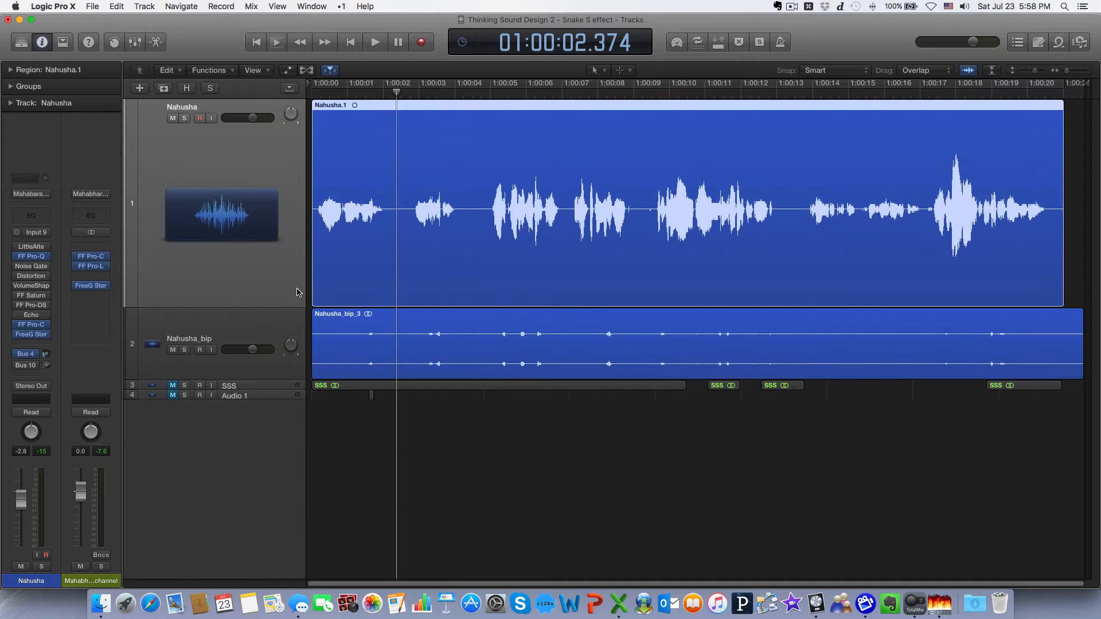
Play from the start to hear the Nahusha vocal together with the bounced S track
key(Return)
key(space)
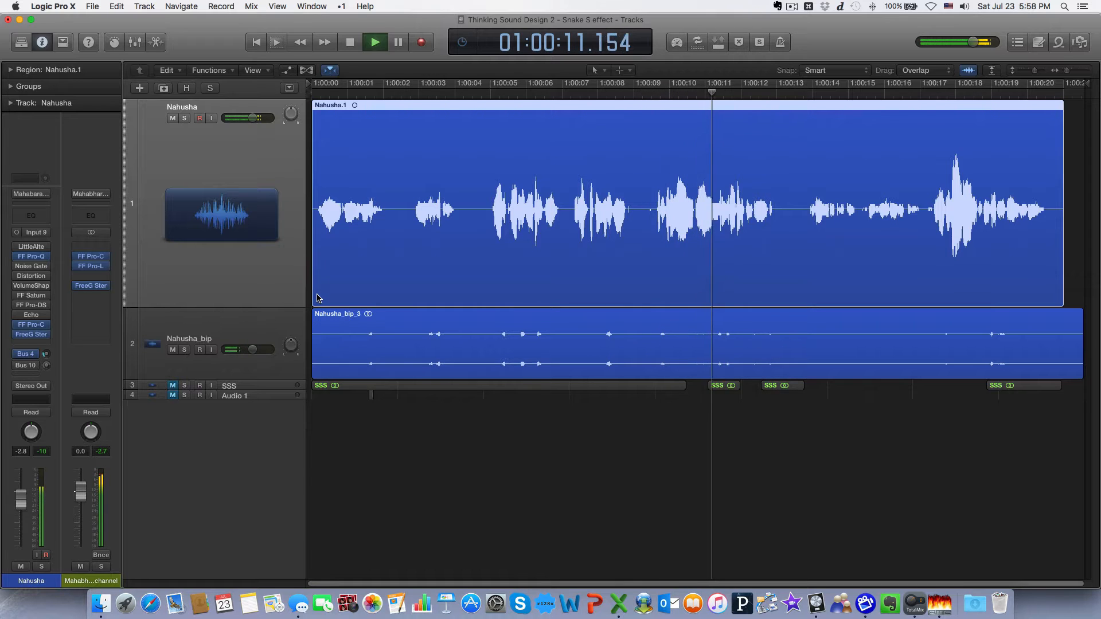
key(space)
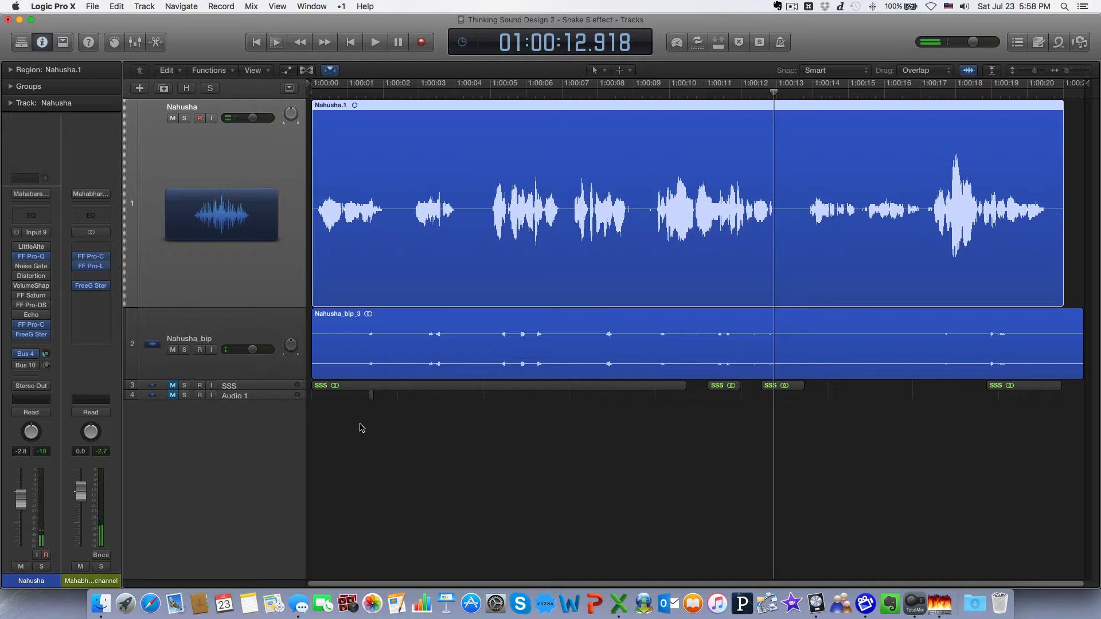
Enlarge the SSS track to show its waveforms and select all of its regions for comparison with the bounce
click(144, 388)
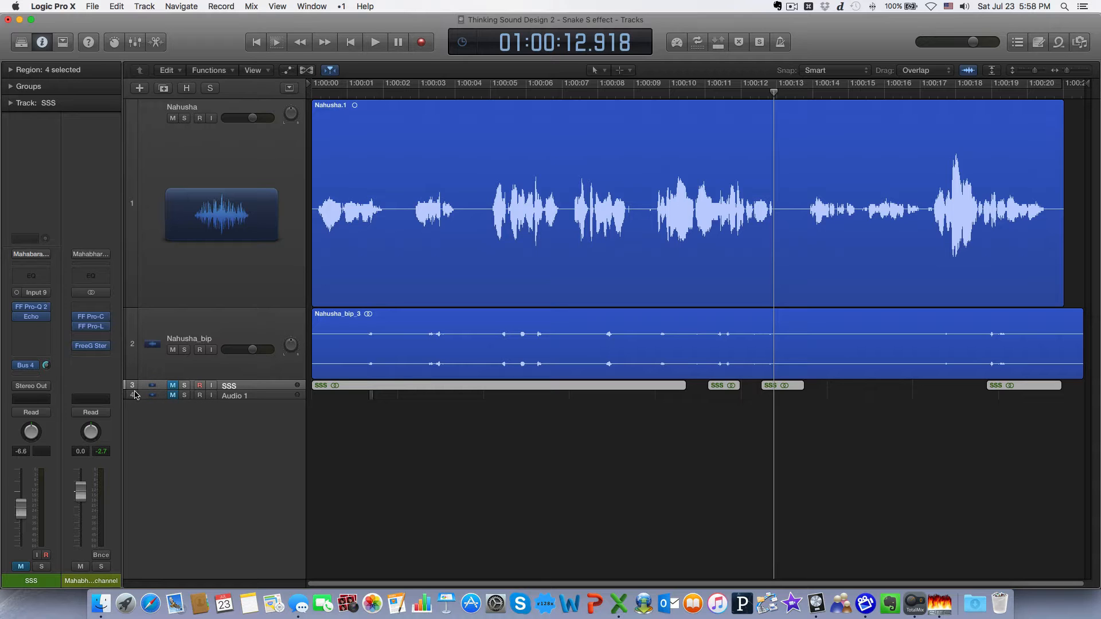
drag(140, 390, 138, 453)
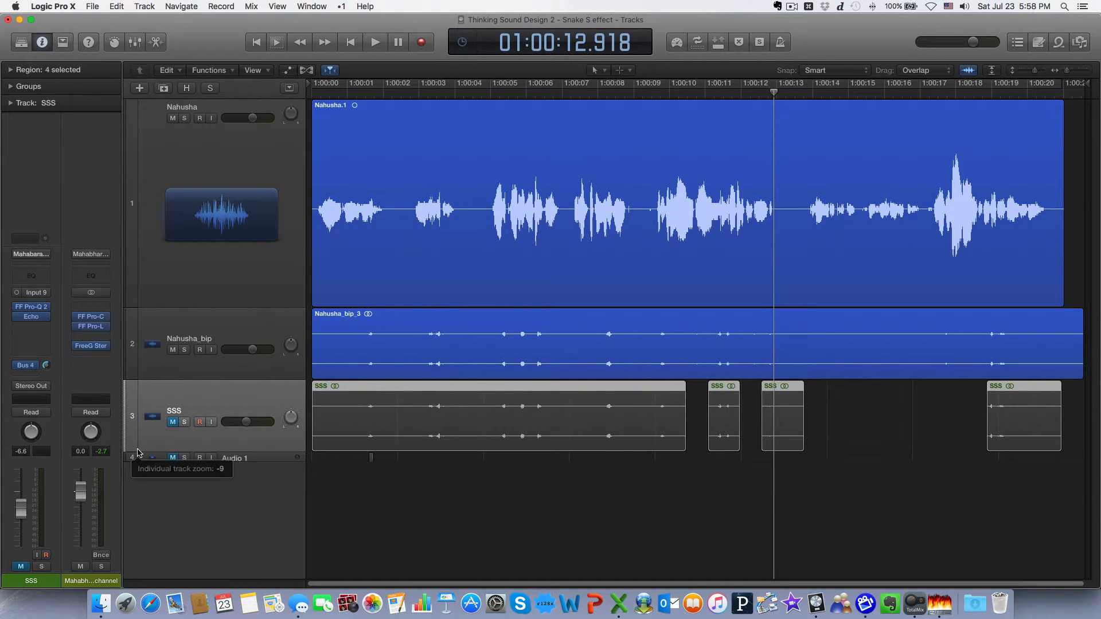
click(495, 496)
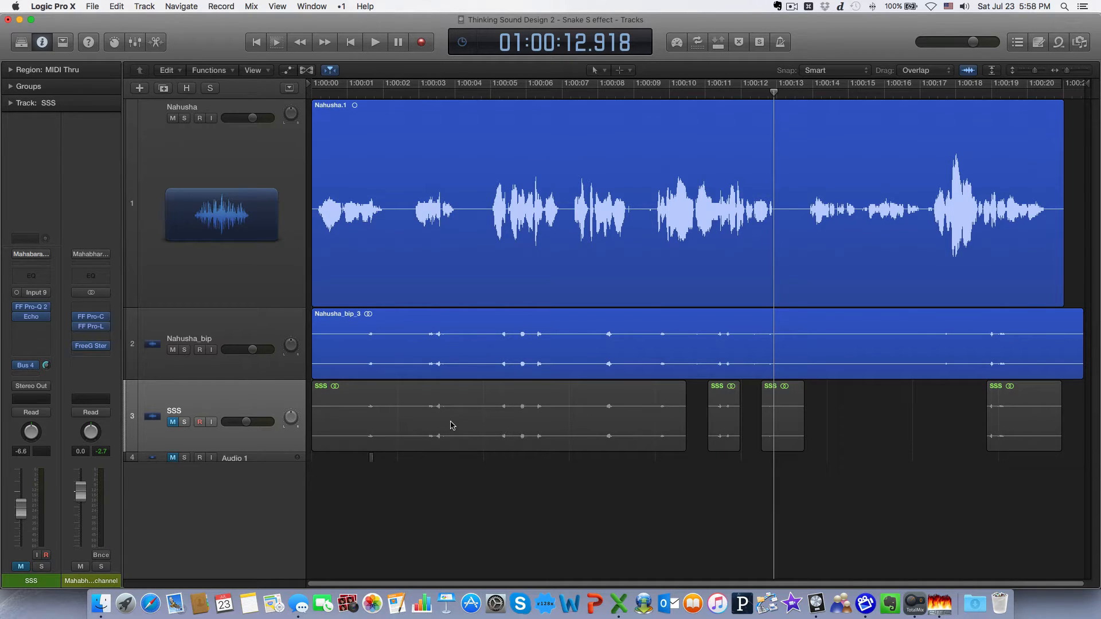
click(225, 391)
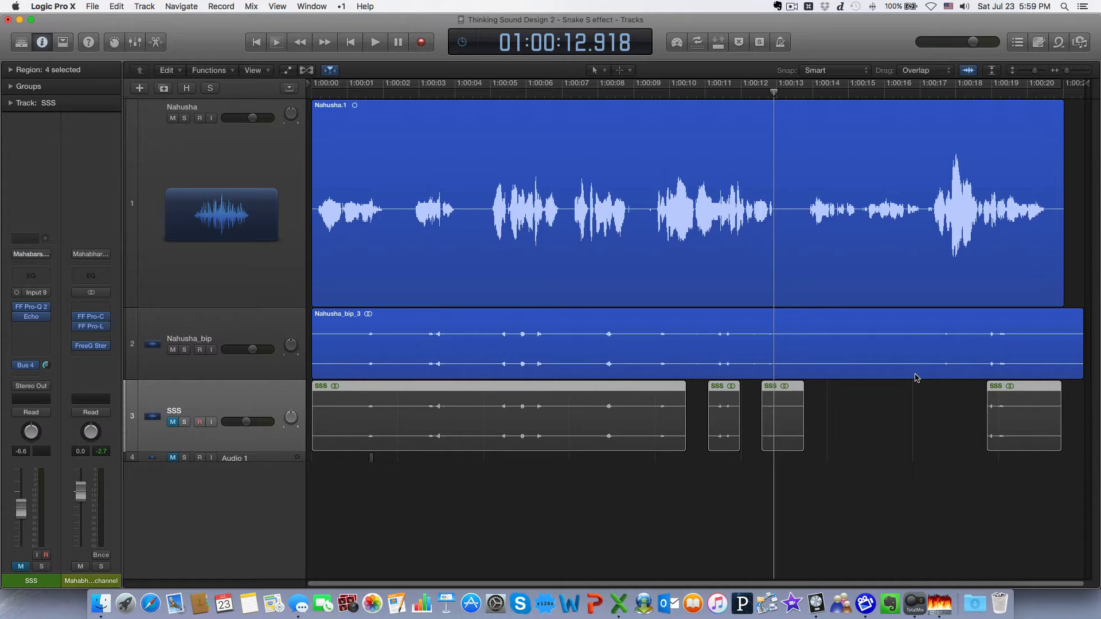
Solo the Nahusha_bip track, audition a marquee range near the end of its region and clear the selection
click(439, 323)
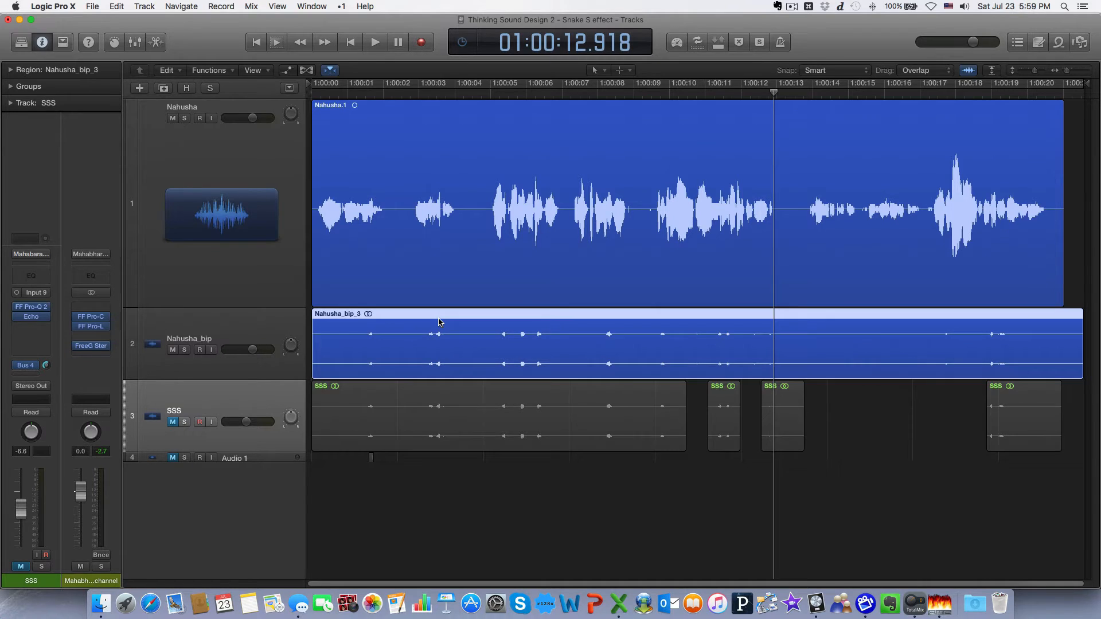
key(s)
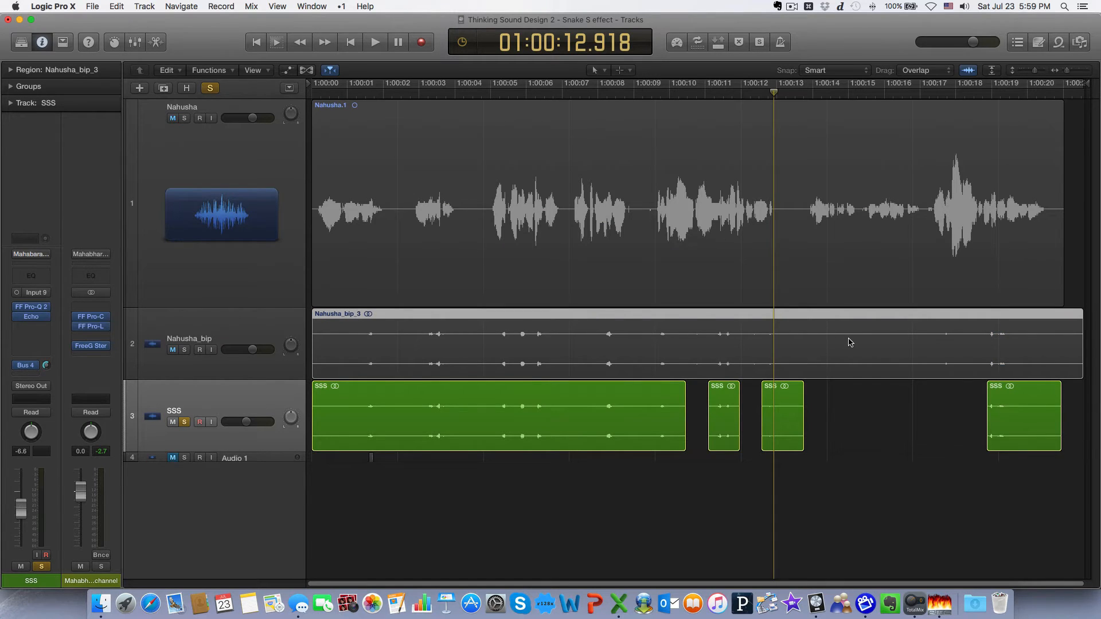
click(282, 331)
drag(903, 374, 1042, 362)
key(space)
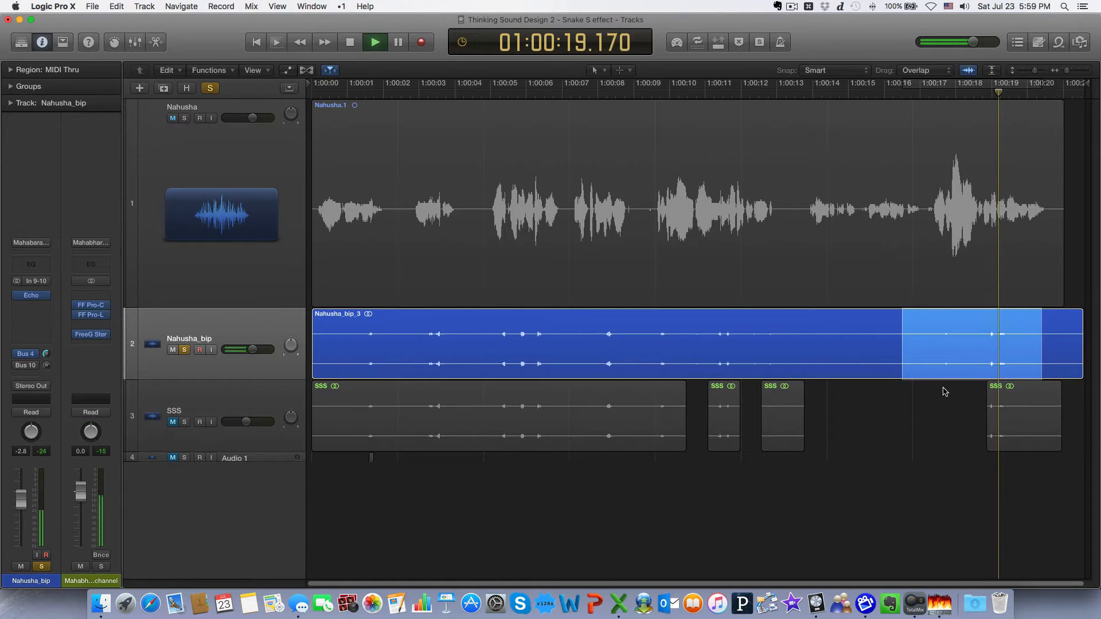
scroll(944, 402, right, 1)
key(space)
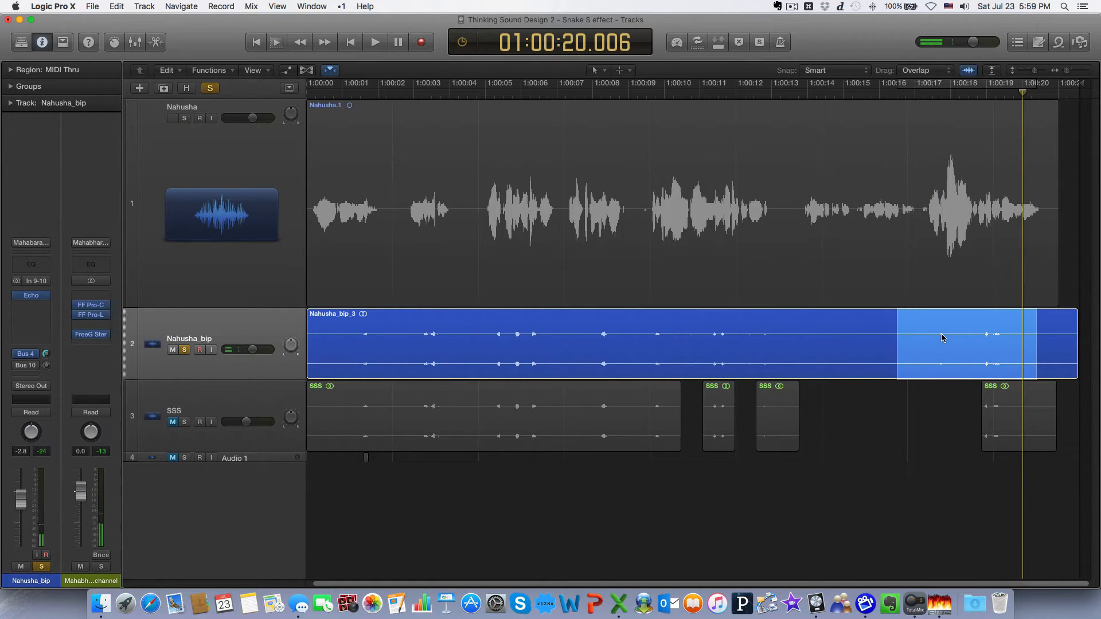
click(936, 371)
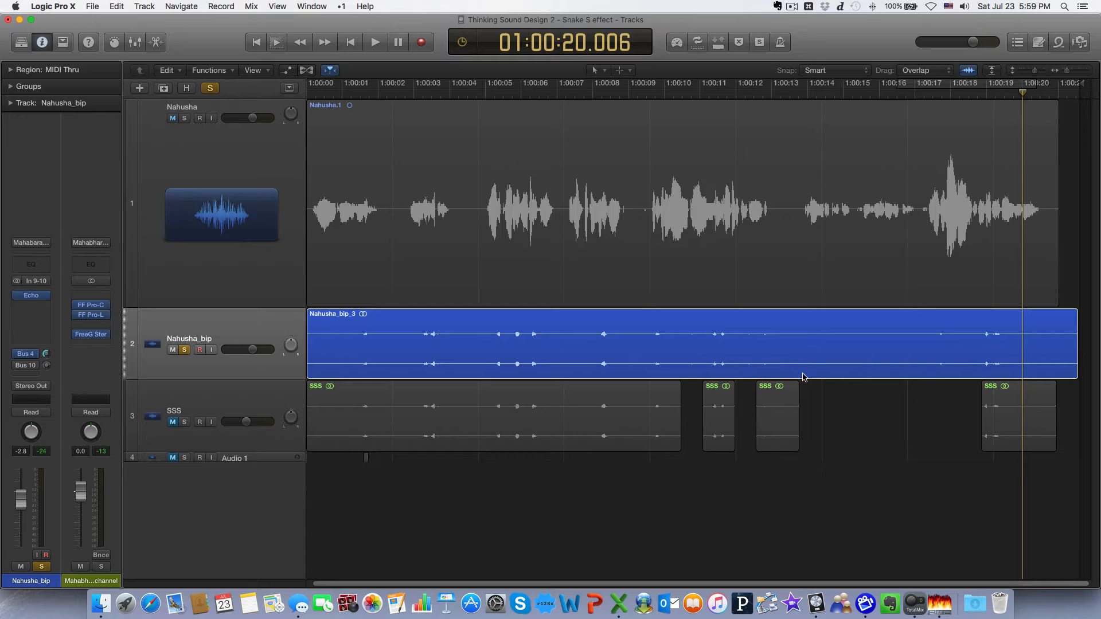
Delete the Nahusha_bip audio between the third and last SSS clips, and the short stretch before the third SSS clip
drag(803, 374, 978, 370)
key(Delete)
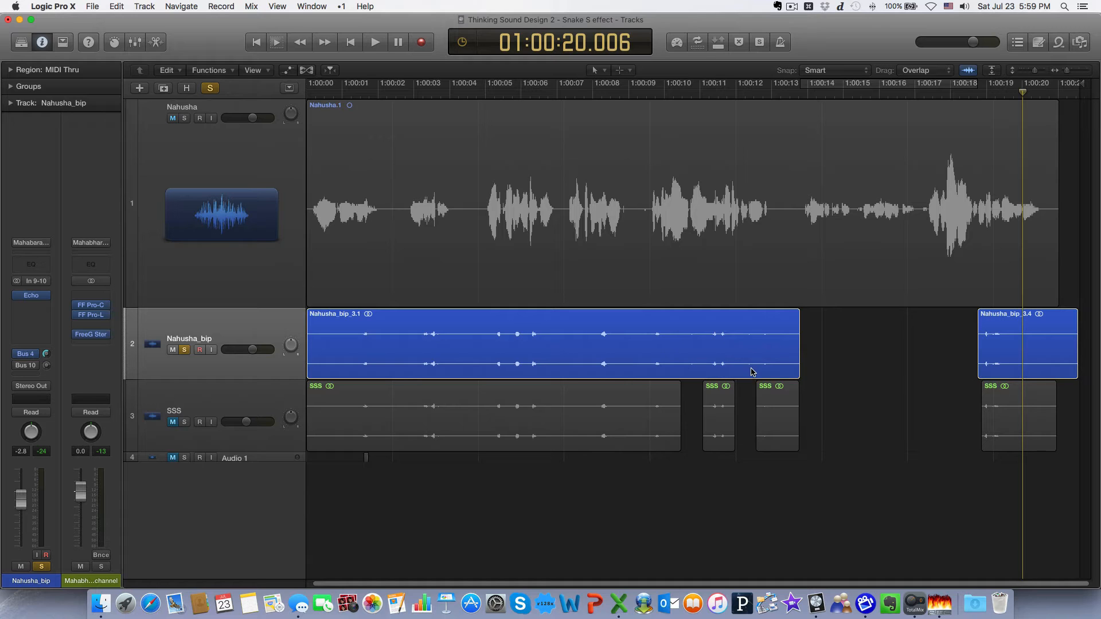
drag(743, 373, 758, 374)
key(Delete)
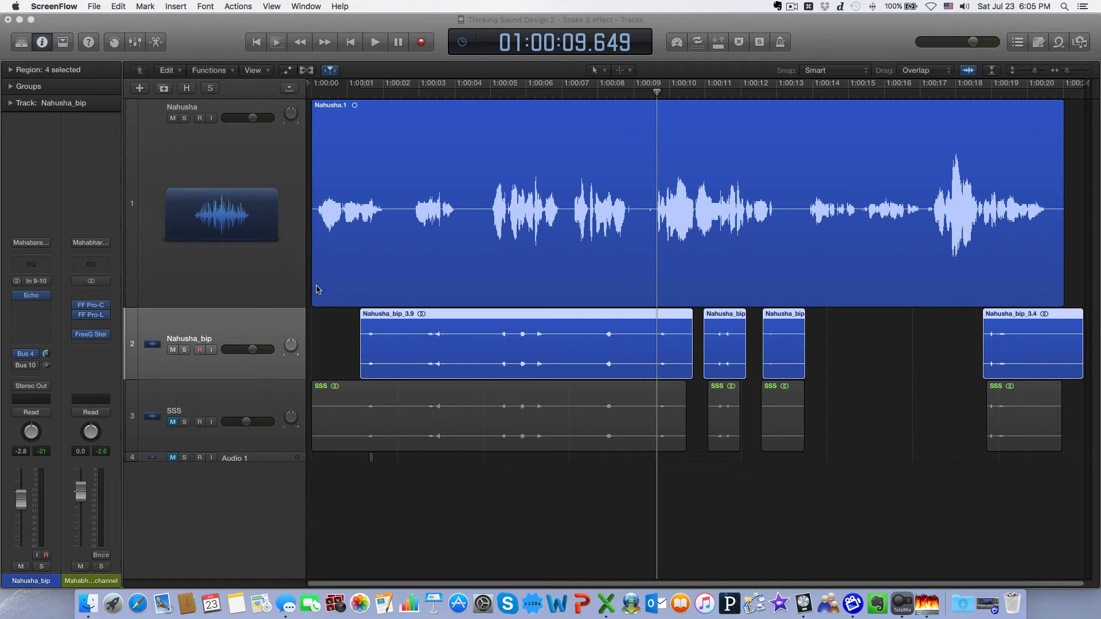
Unmute the SSS track, mute the Nahusha_bip track and shrink Nahusha_bip to its minimum height
click(246, 327)
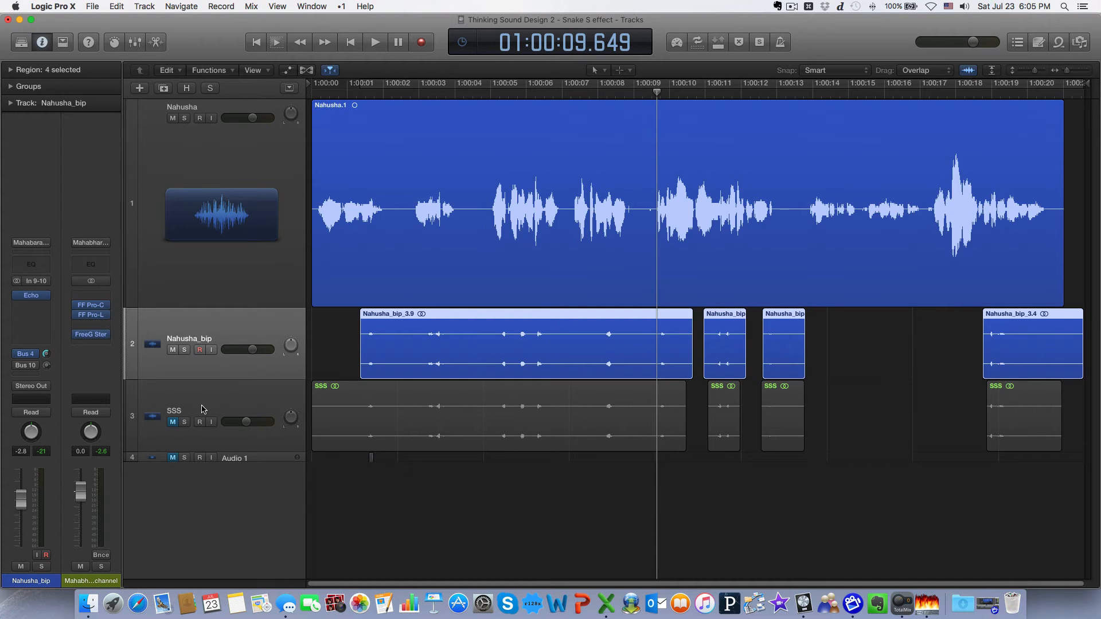
click(173, 422)
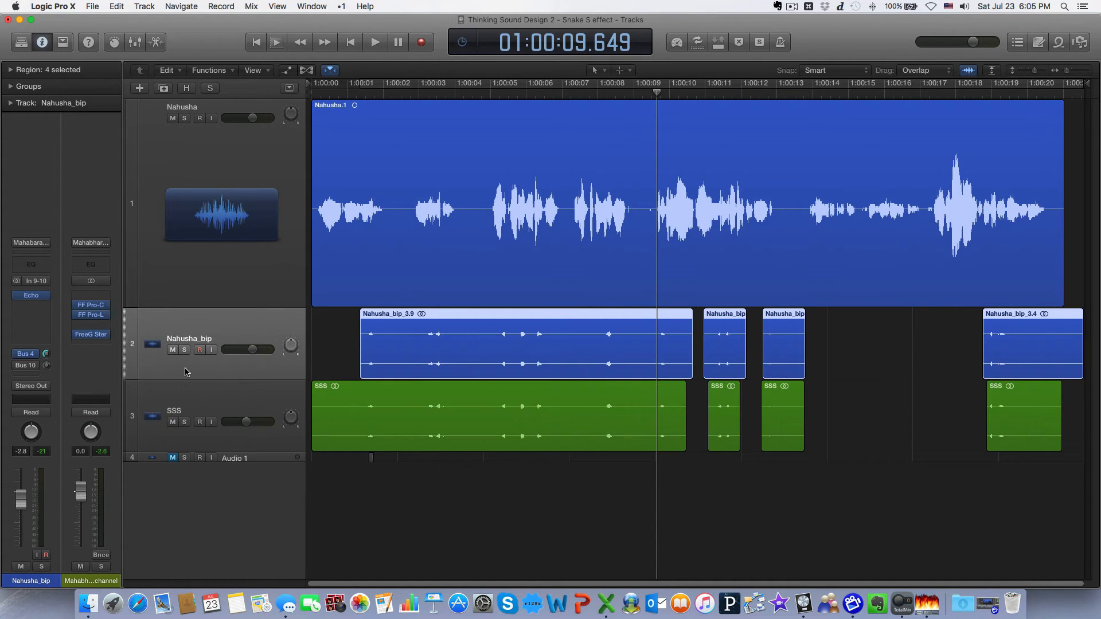
click(183, 402)
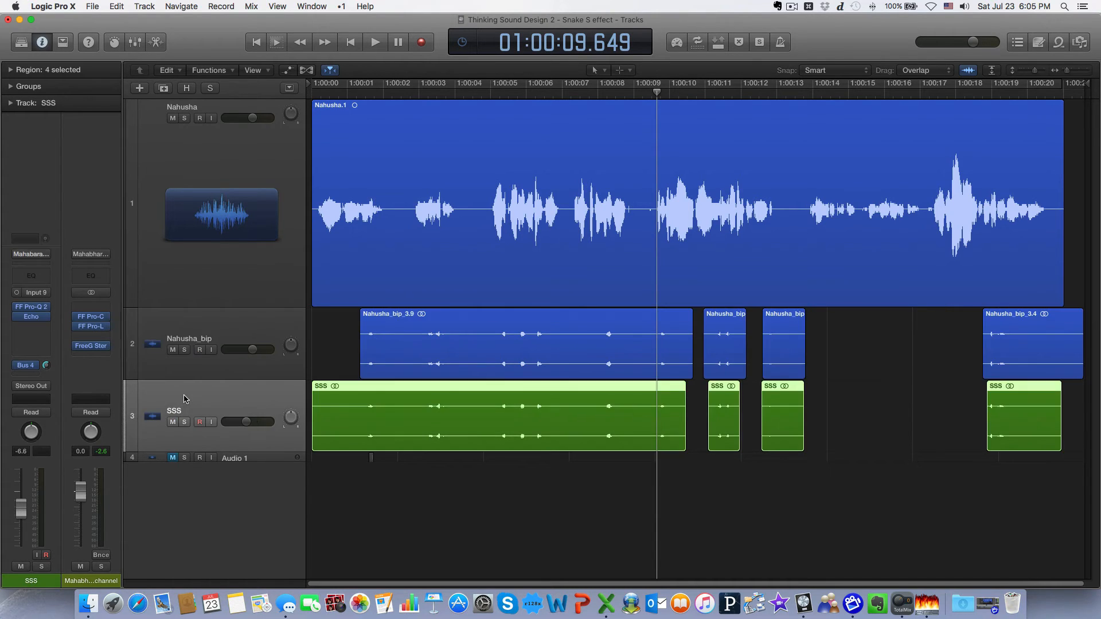
click(205, 367)
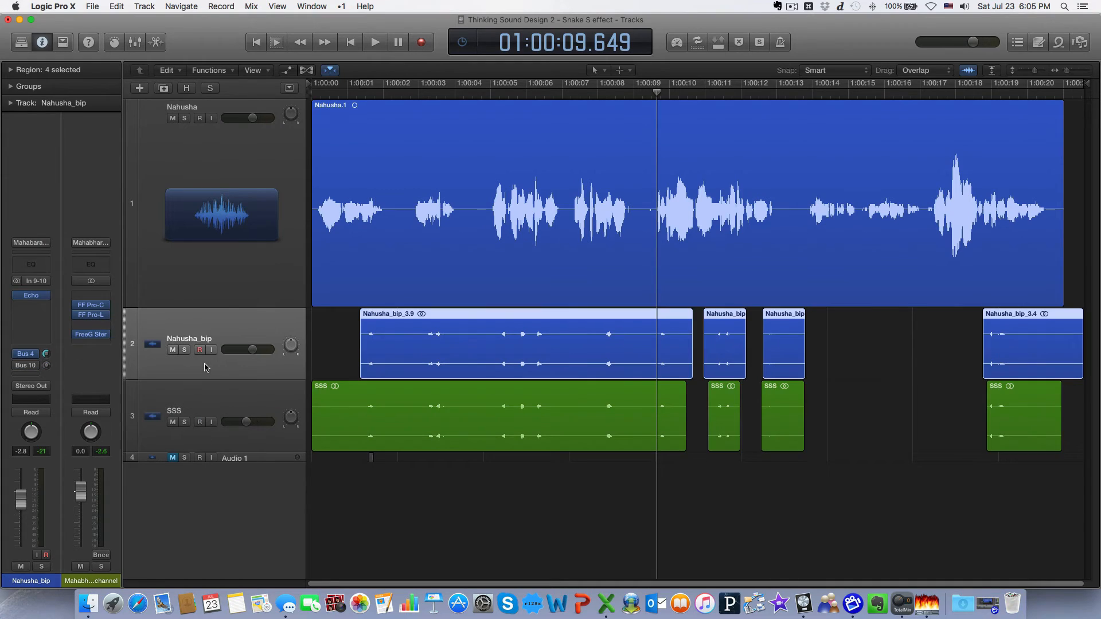
click(173, 351)
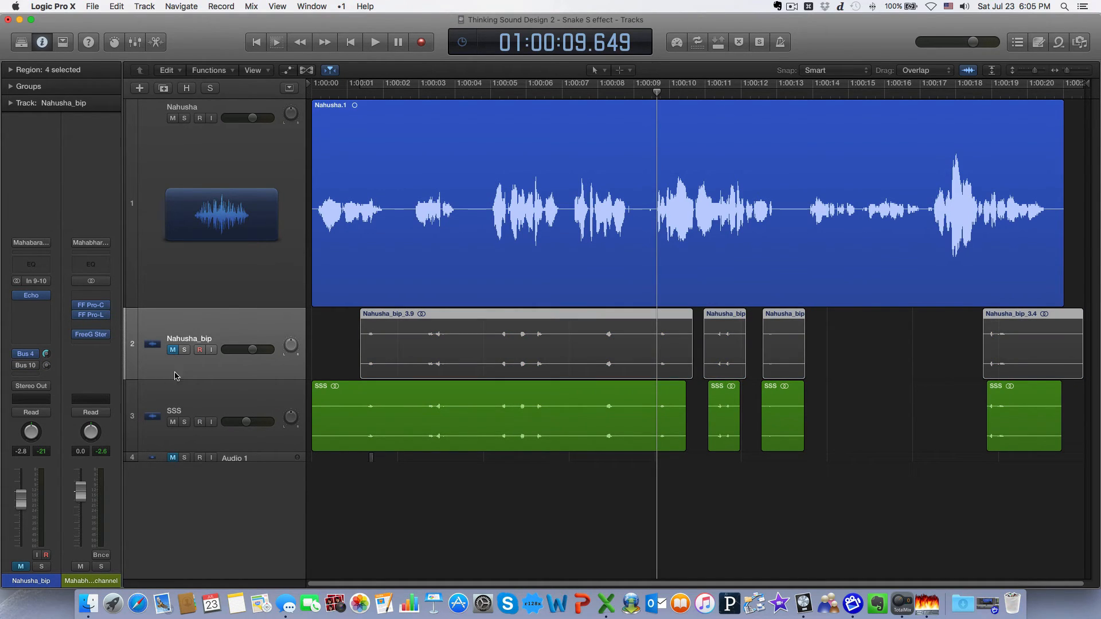
drag(173, 379, 171, 328)
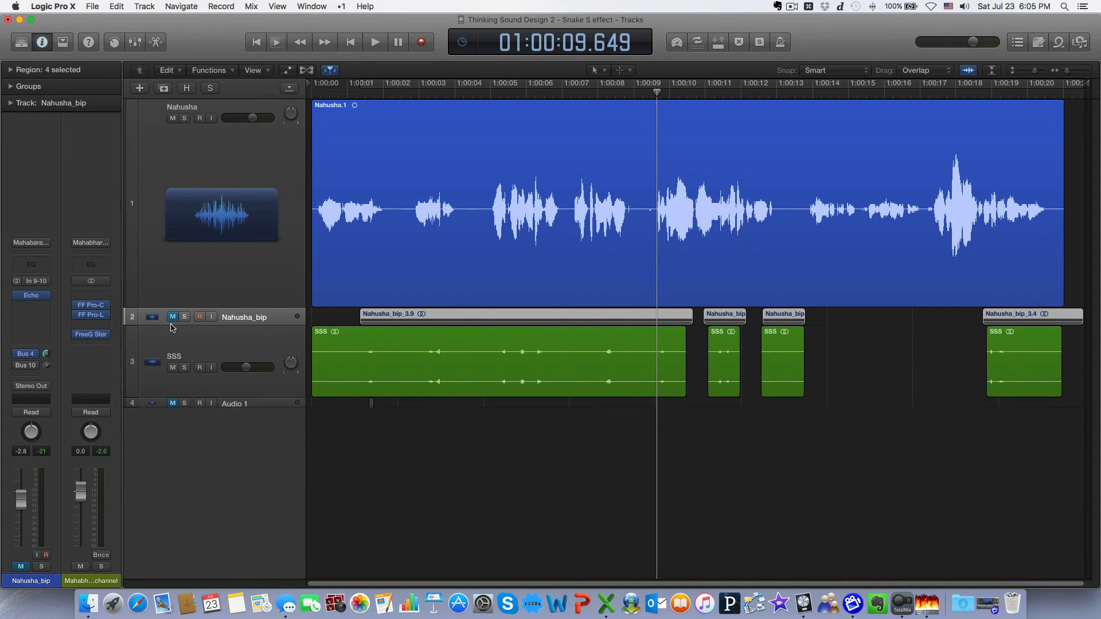
Select the Nahusha track and play from the start to hear the vocal with the SSS track
click(261, 265)
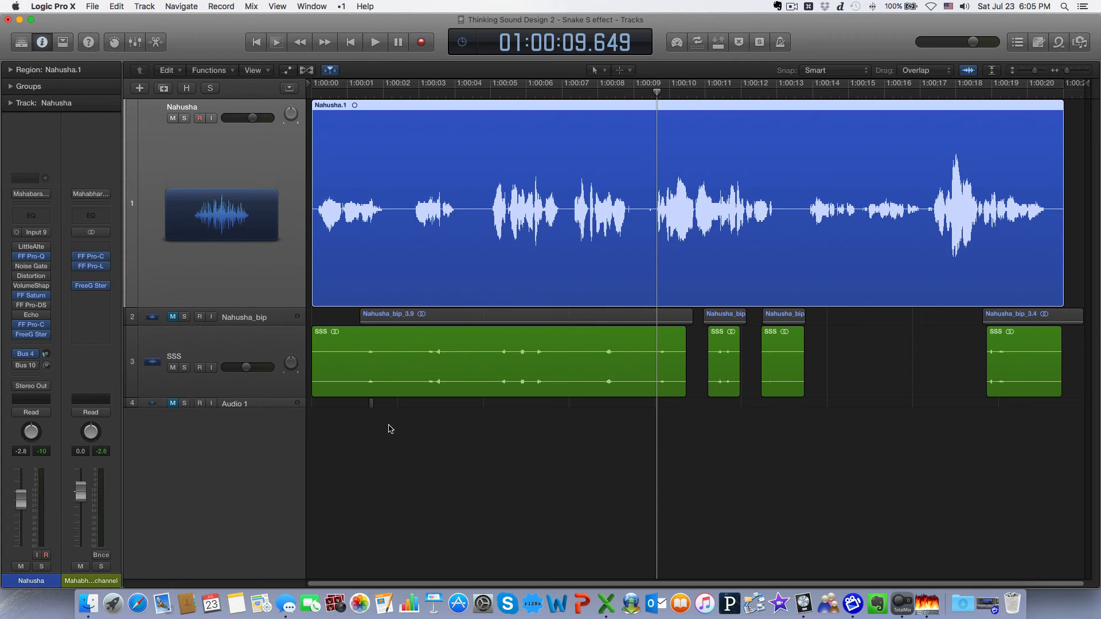
key(Return)
key(space)
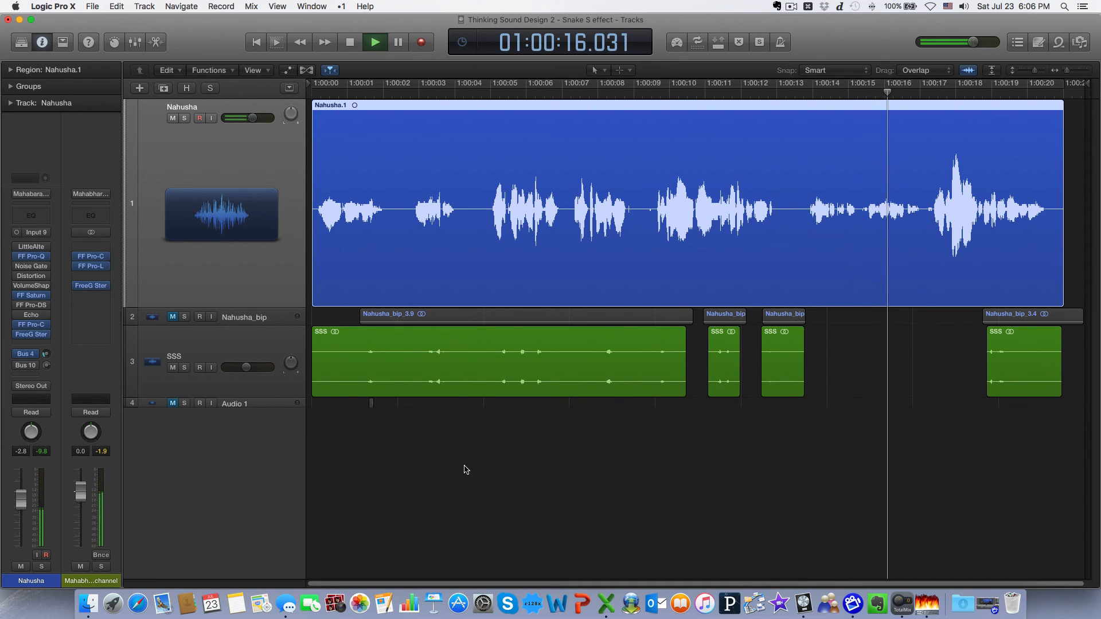
click(790, 8)
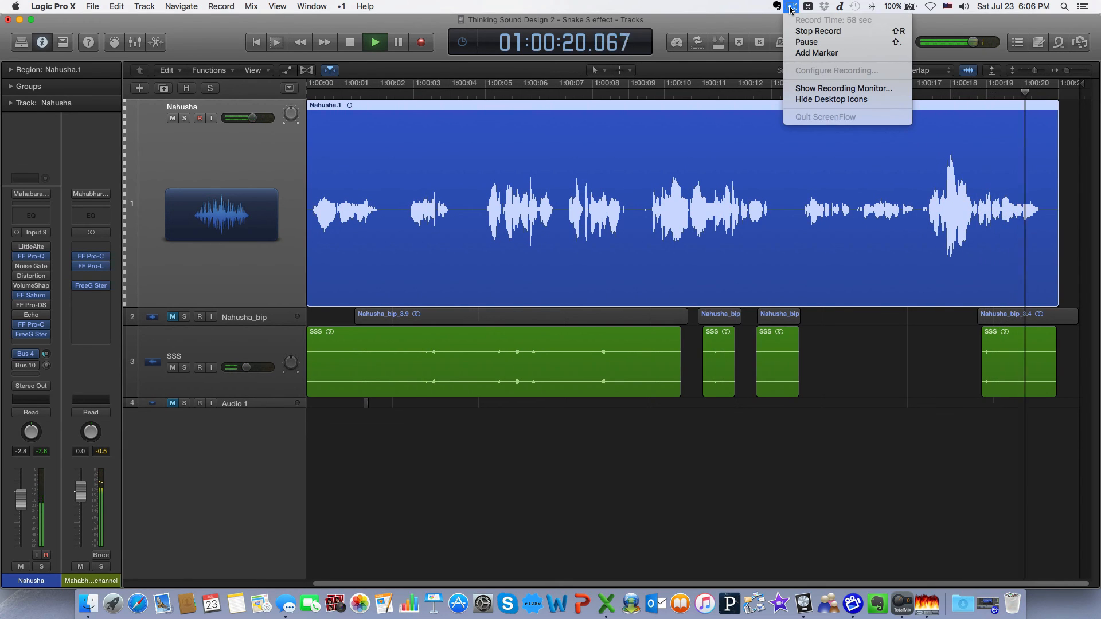
click(797, 42)
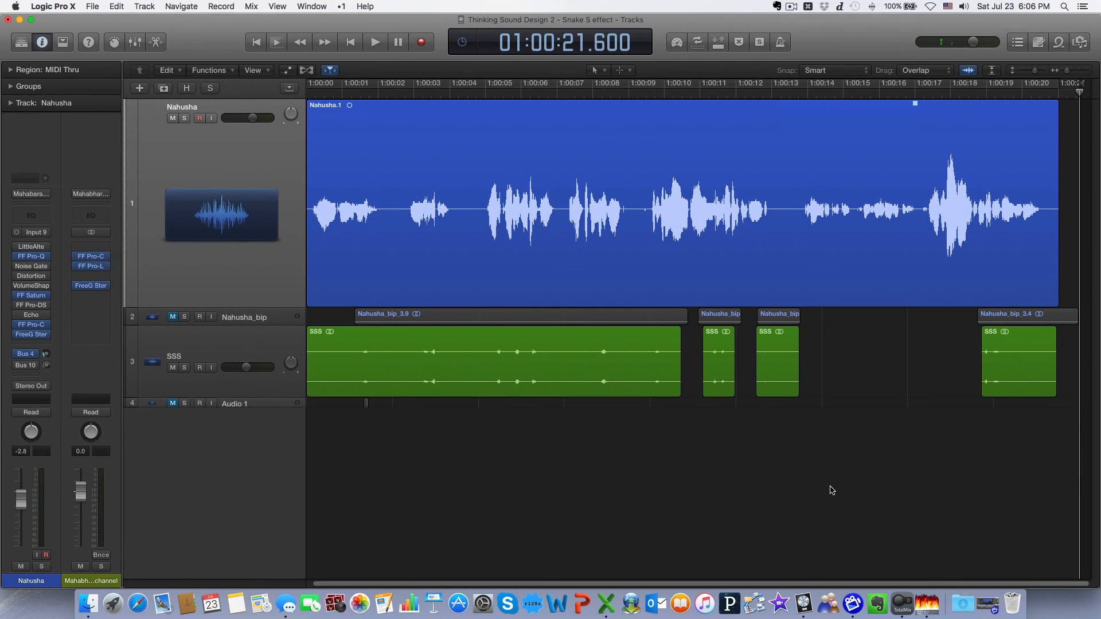